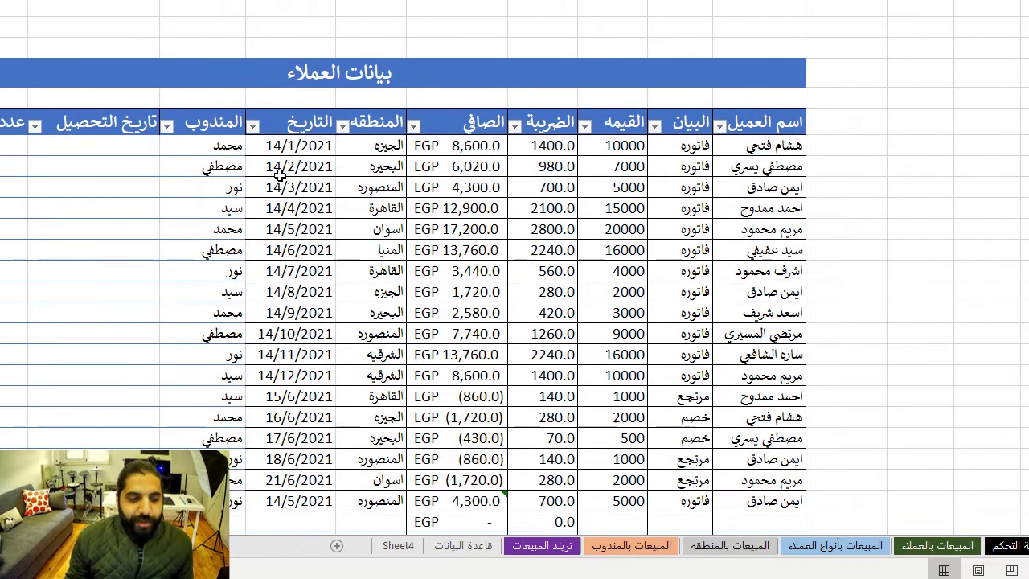
Step: Look over the table's التاريخ, المندوب and empty تاريخ التحصيل cells
click(280, 175)
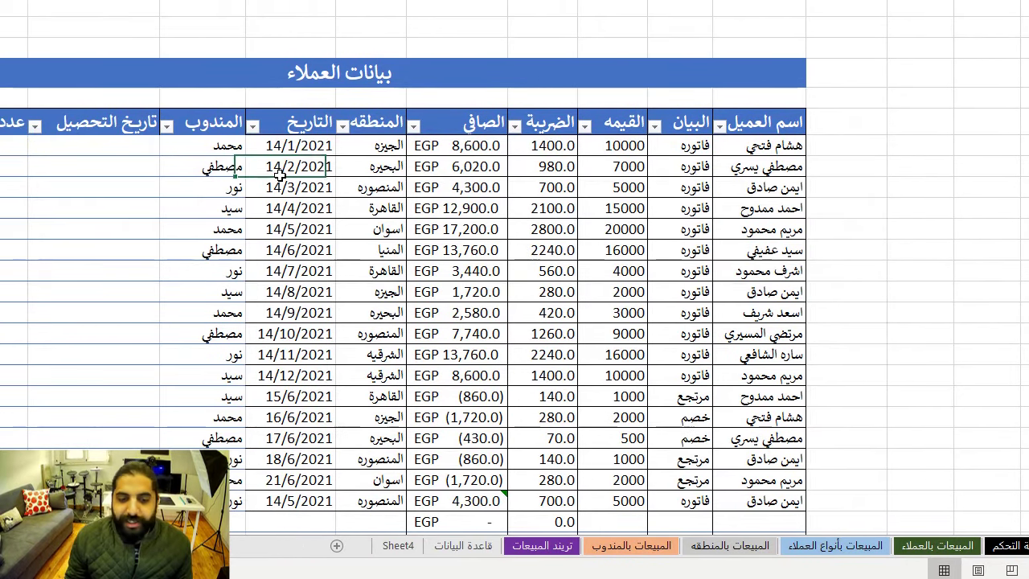
key(Left)
key(Left)
key(Left)
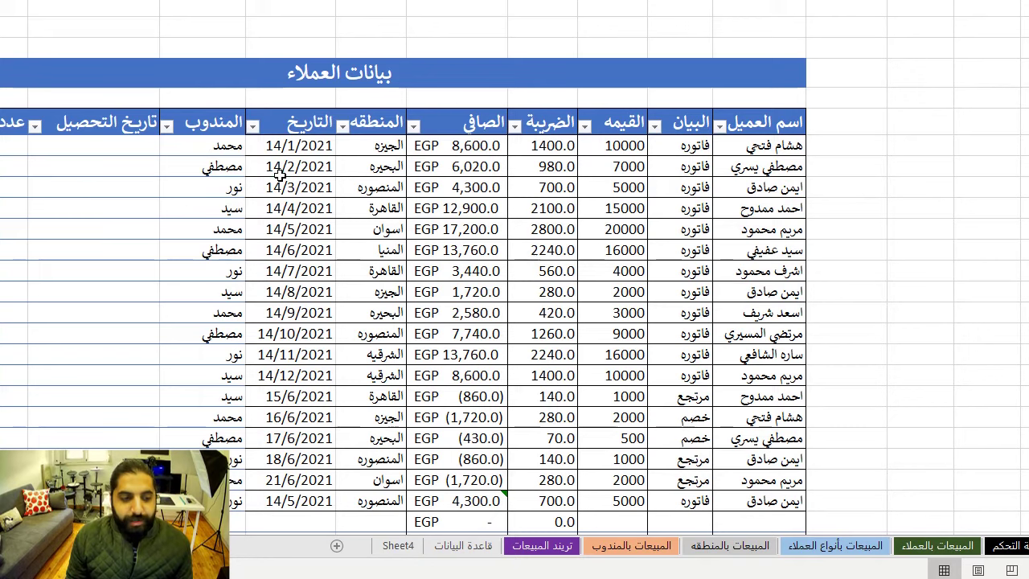
click(280, 174)
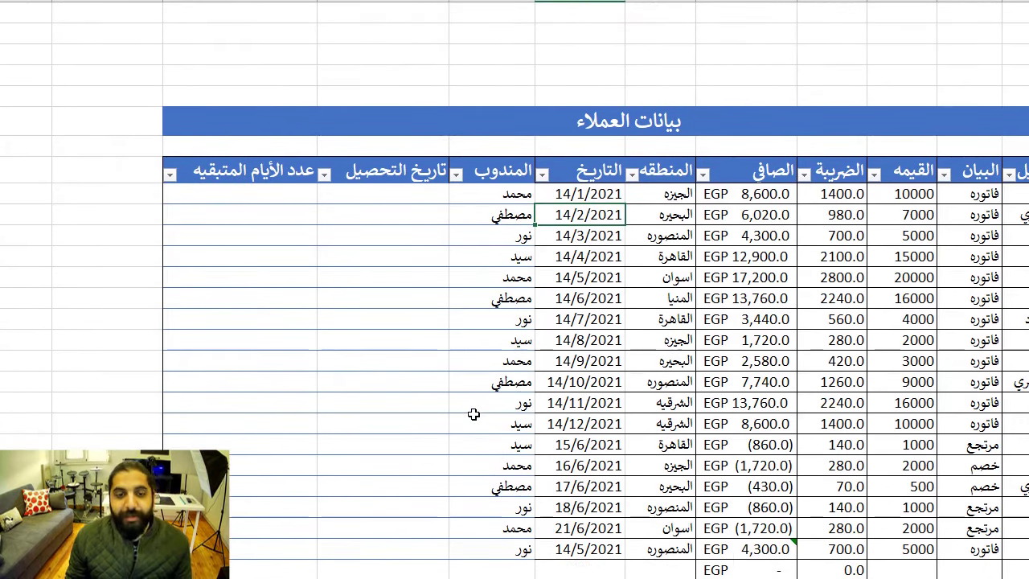
click(485, 277)
click(442, 220)
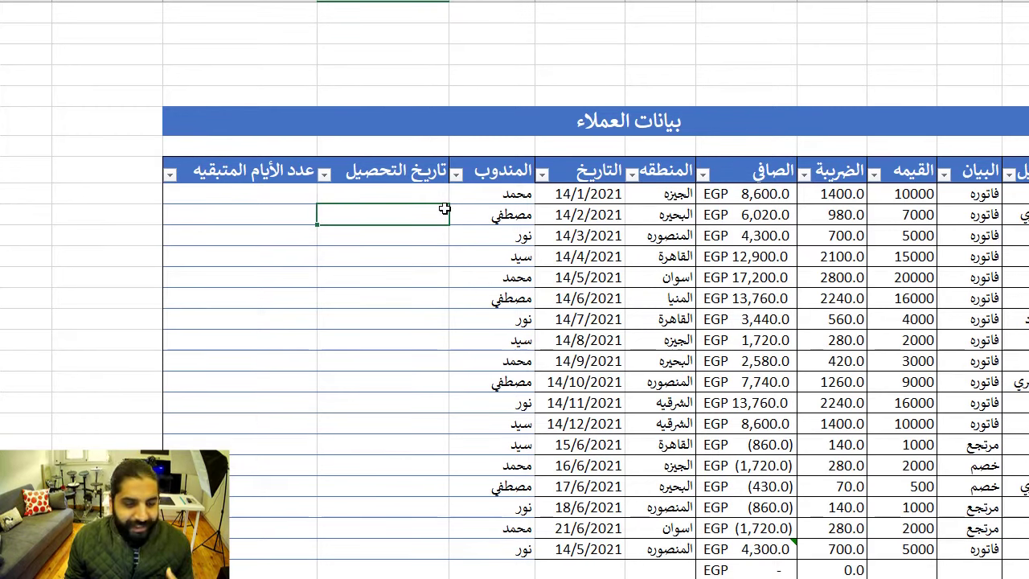
click(393, 195)
click(523, 232)
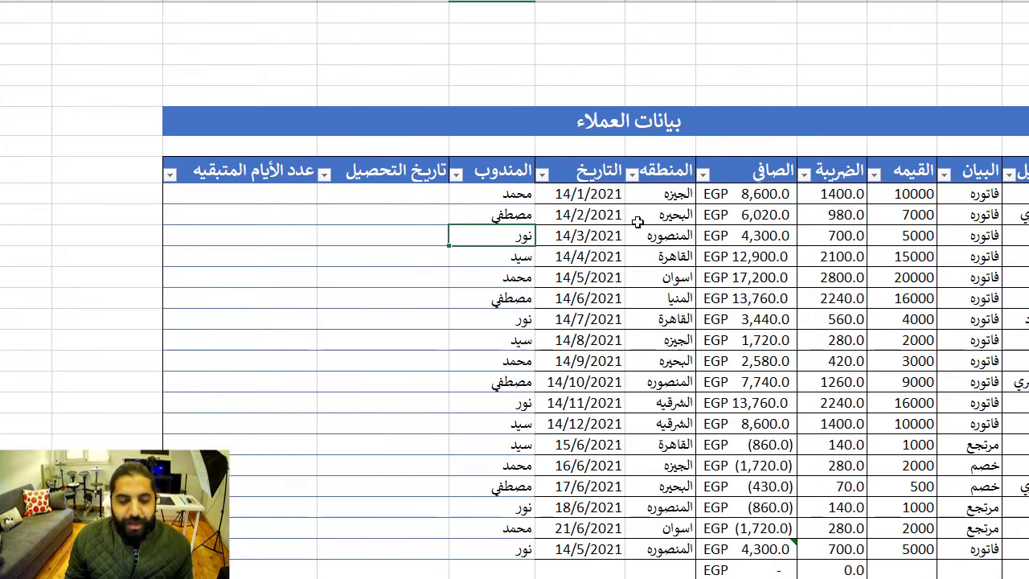
click(406, 213)
click(389, 190)
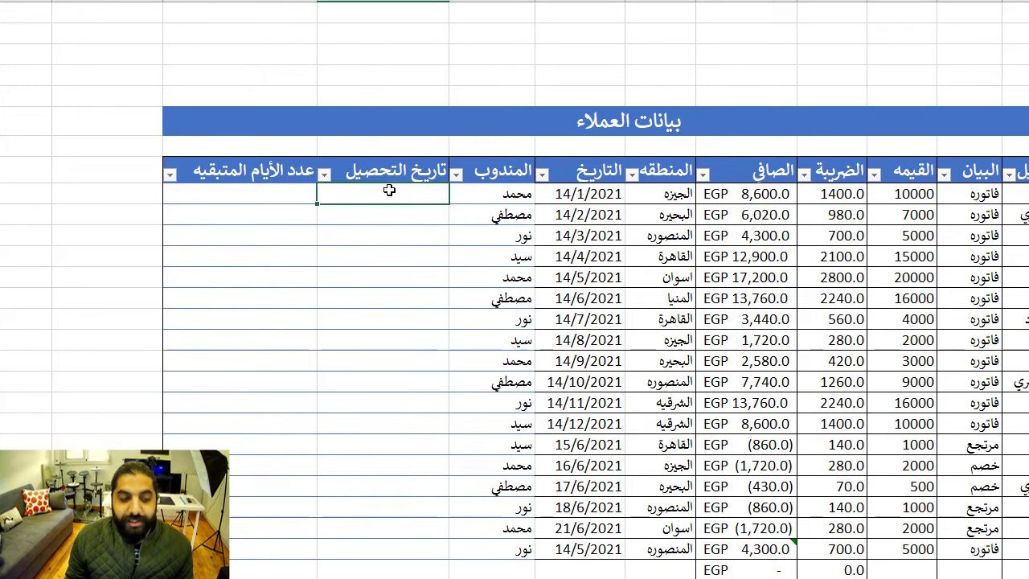
click(607, 209)
click(413, 198)
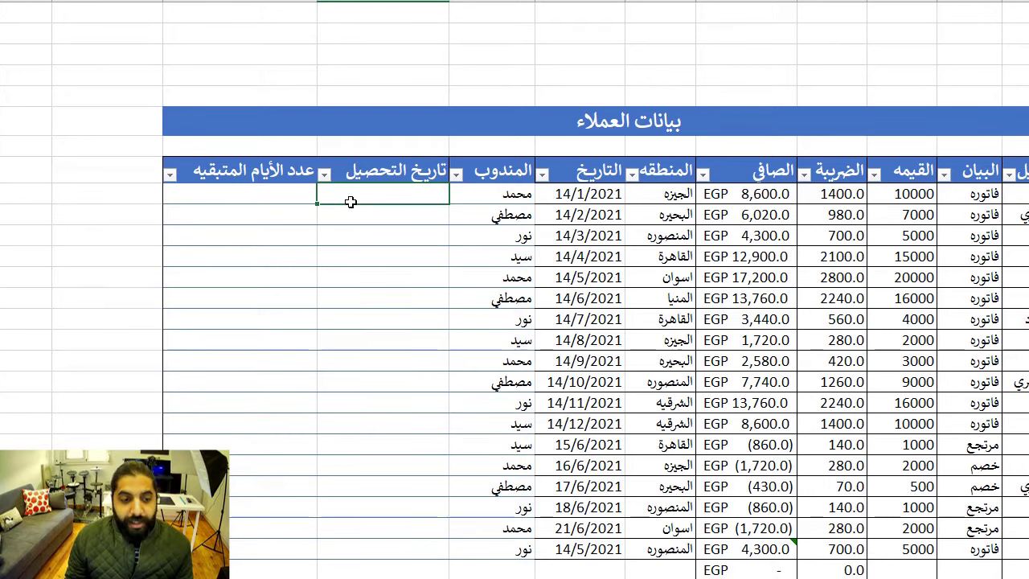
click(591, 208)
click(586, 192)
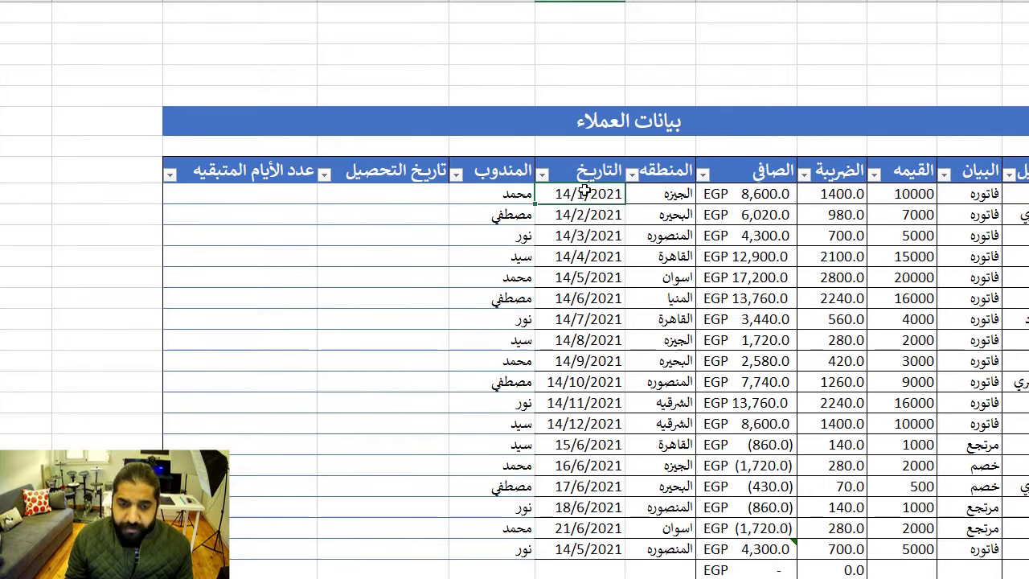
scroll(683, 197, right, 3)
scroll(777, 200, right, 1)
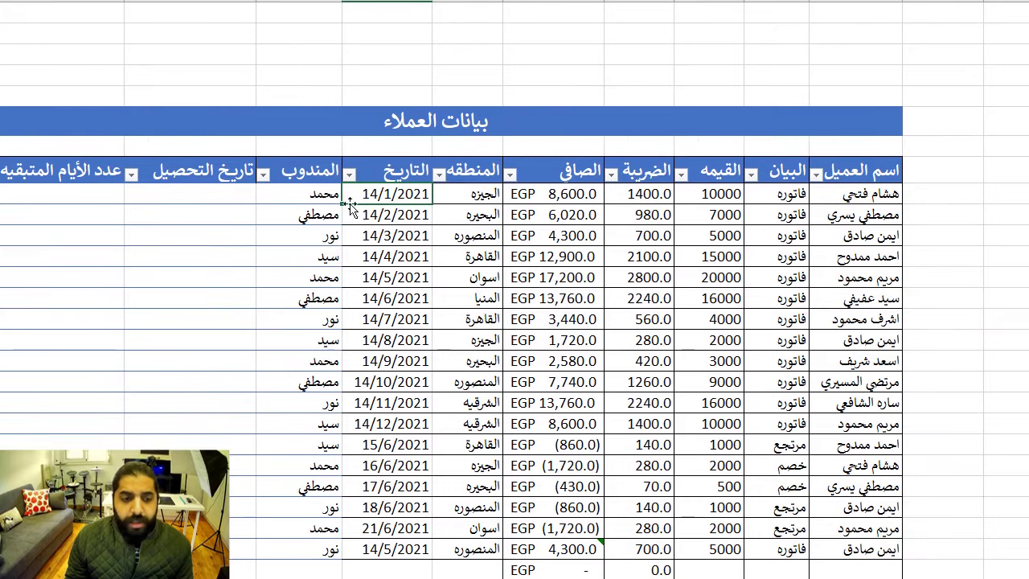
scroll(351, 206, left, 2)
click(258, 201)
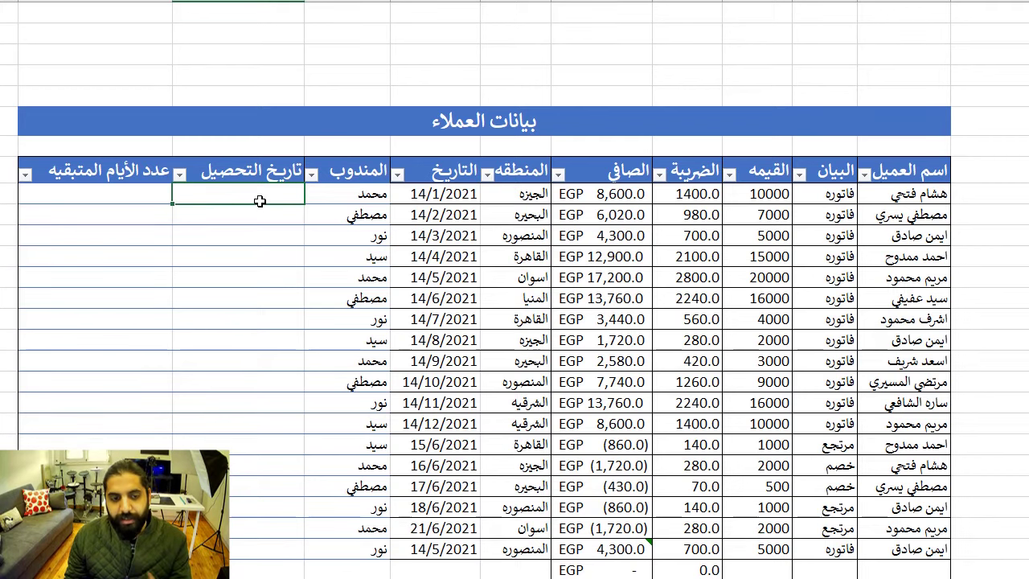
text(=)
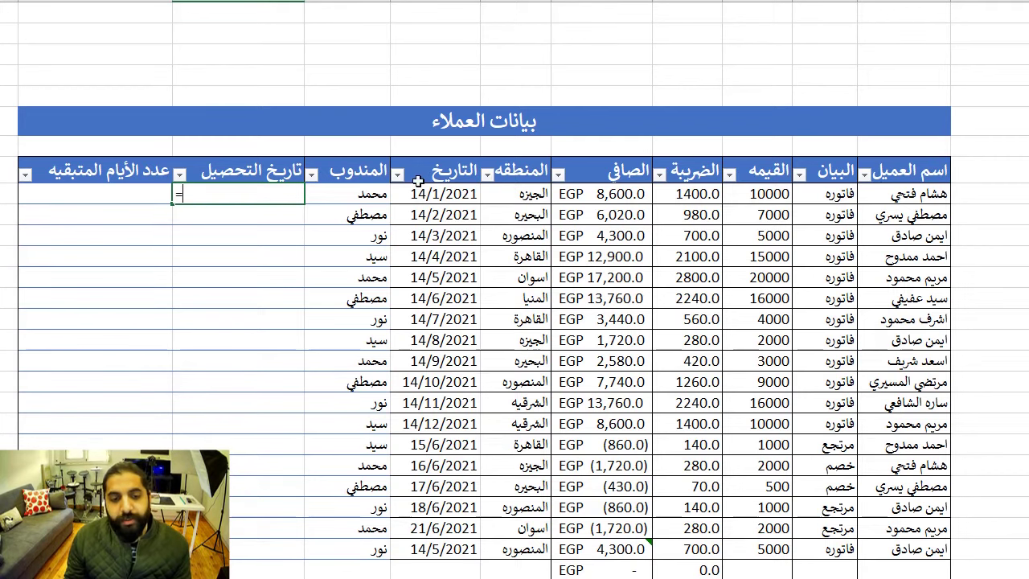
click(445, 193)
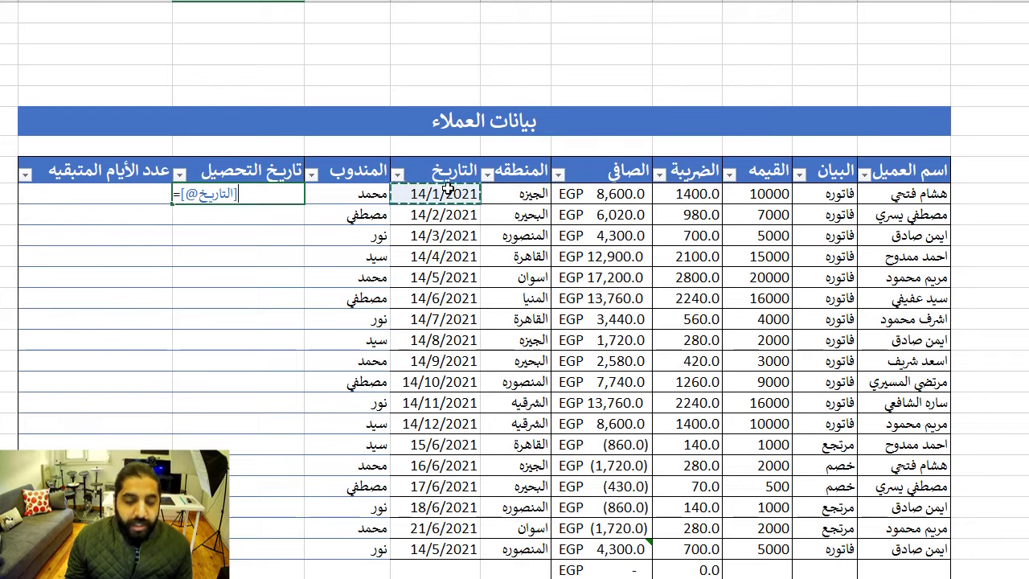
scroll(361, 201, left, 2)
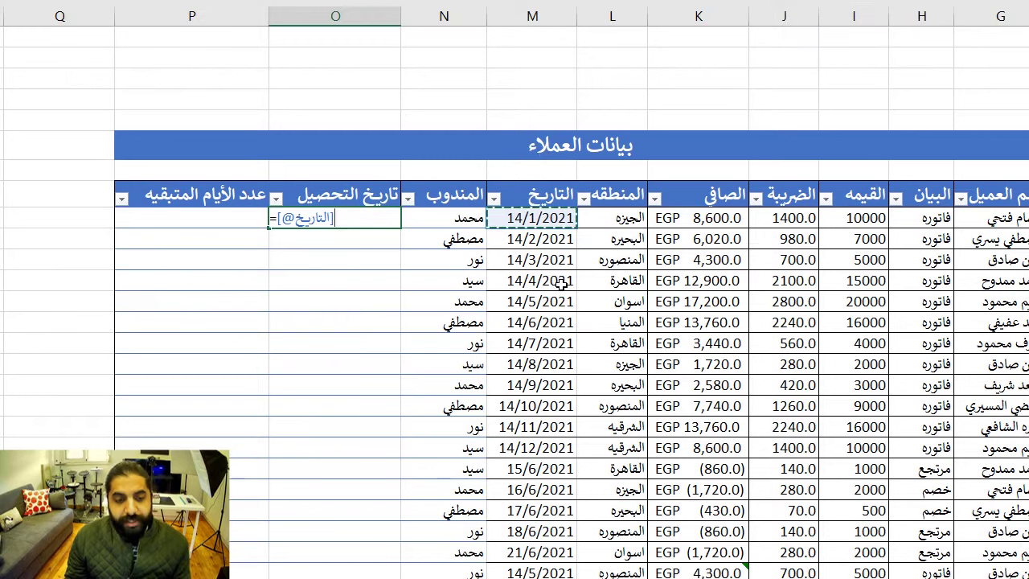
Step: Cancel the unfinished formula and browse the table style gallery and design settings
key(Escape)
click(562, 281)
click(603, 218)
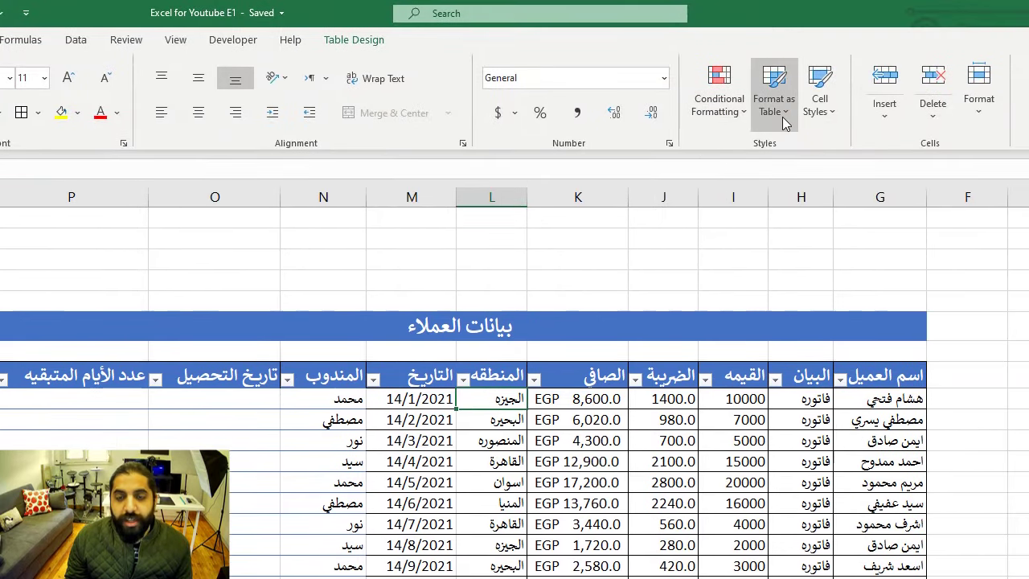
click(871, 48)
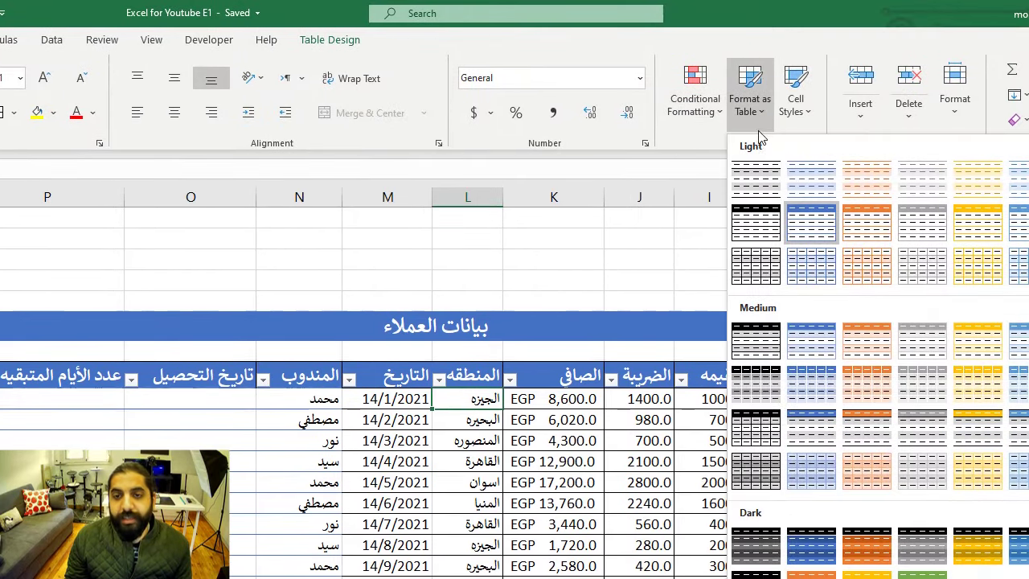
click(871, 48)
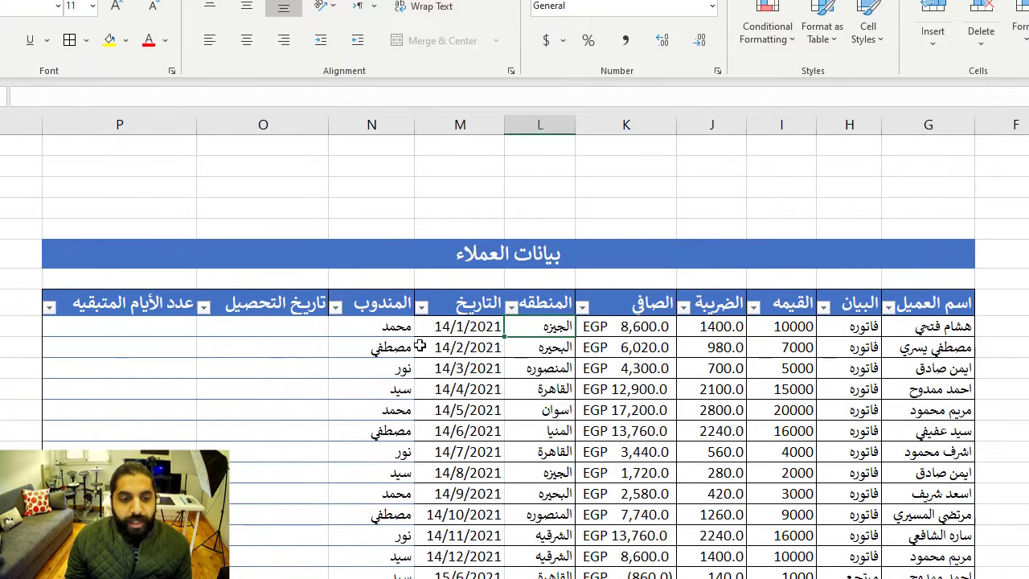
click(354, 348)
click(402, 45)
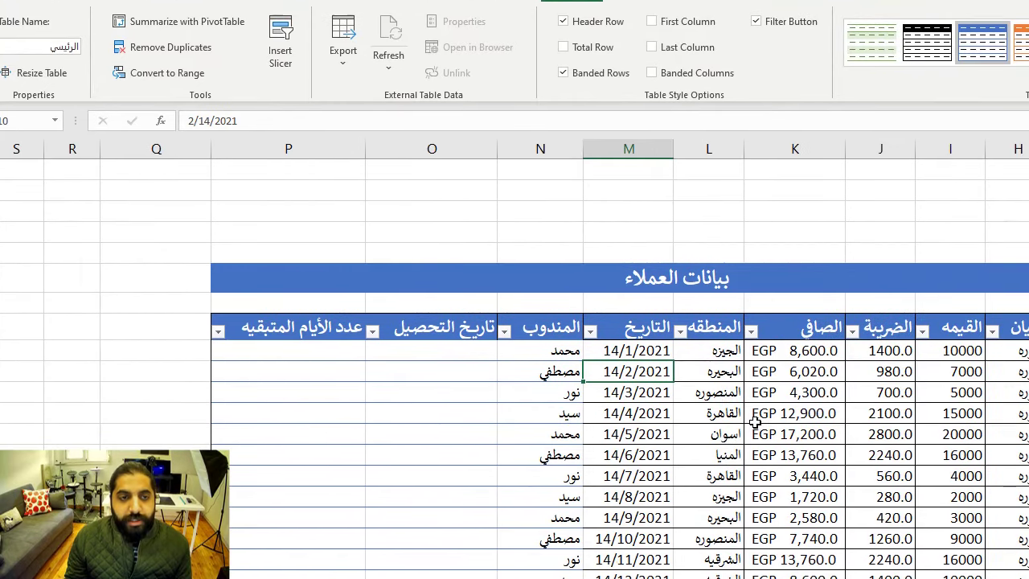
click(796, 414)
click(591, 409)
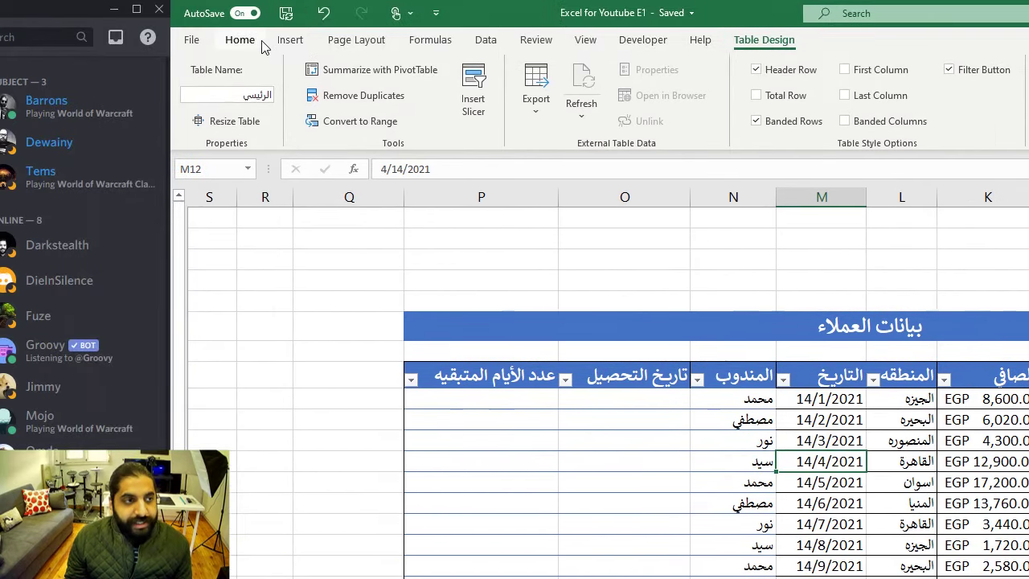
click(240, 39)
click(901, 441)
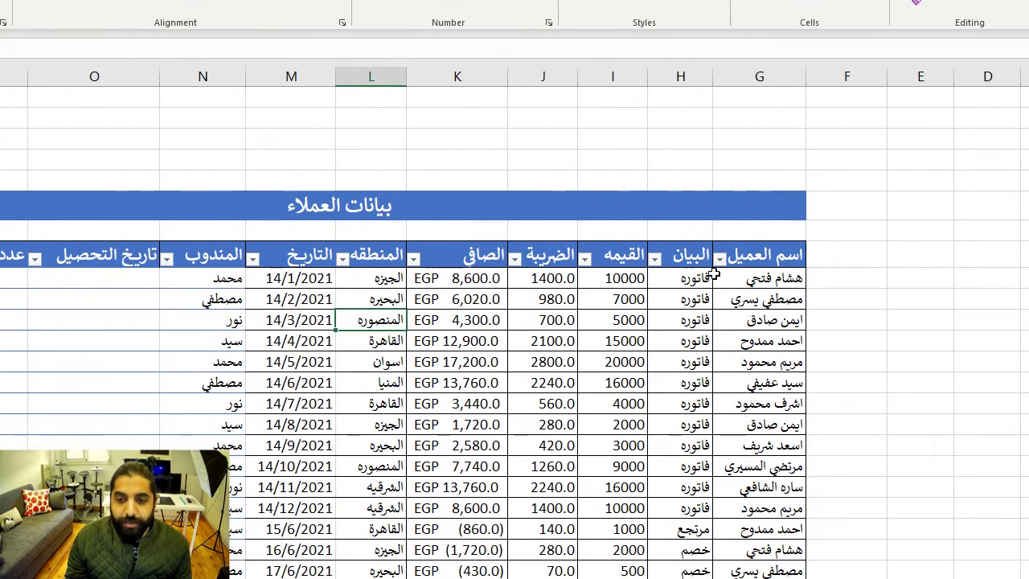
click(272, 257)
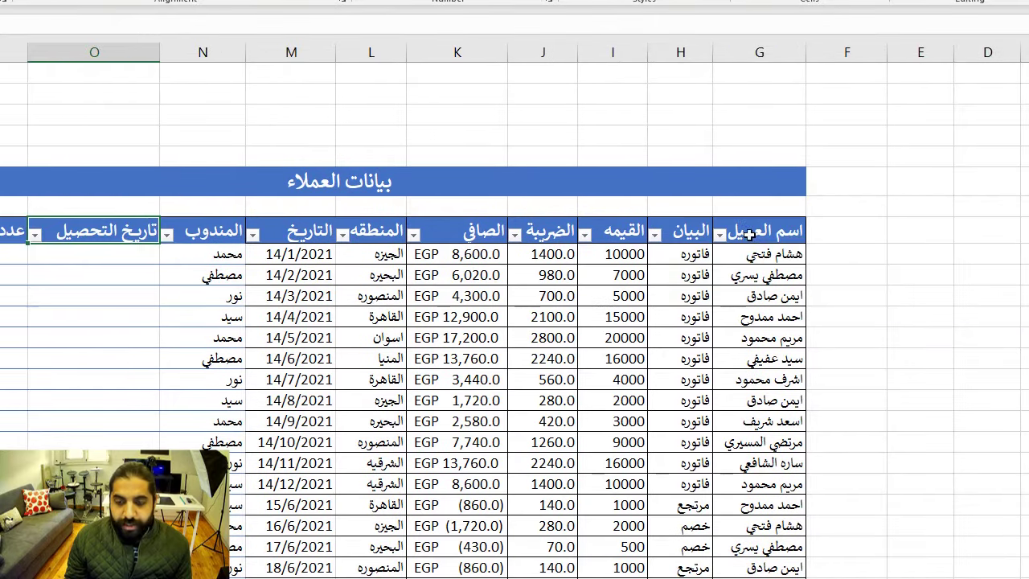
Step: Select the customer table and apply a light blue table style
mouse_move(759, 231)
mouse_down()
mouse_move(409, 255)
mouse_move(268, 477)
mouse_move(297, 471)
mouse_up()
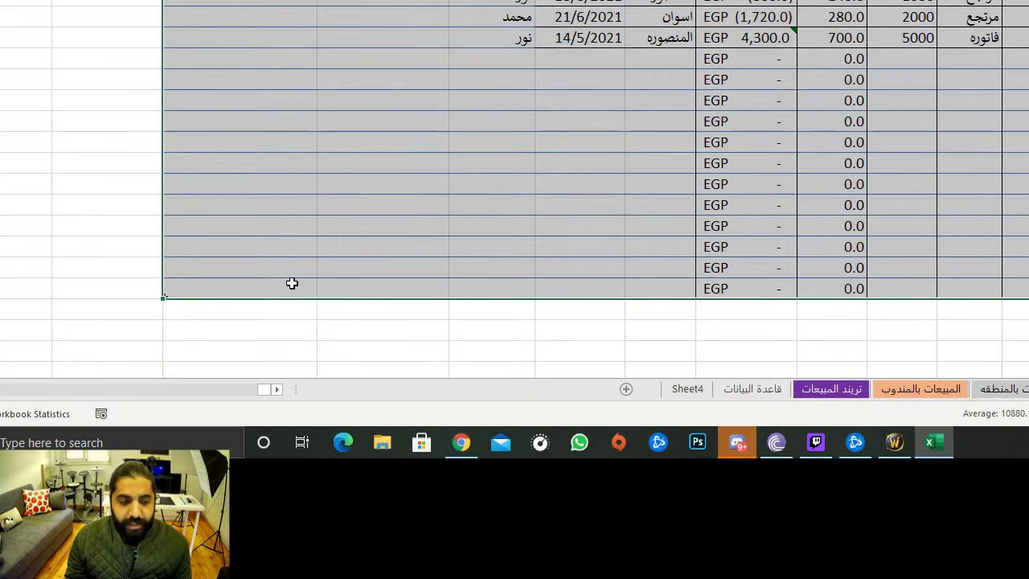
scroll(410, 72, up, 3)
scroll(458, 102, up, 5)
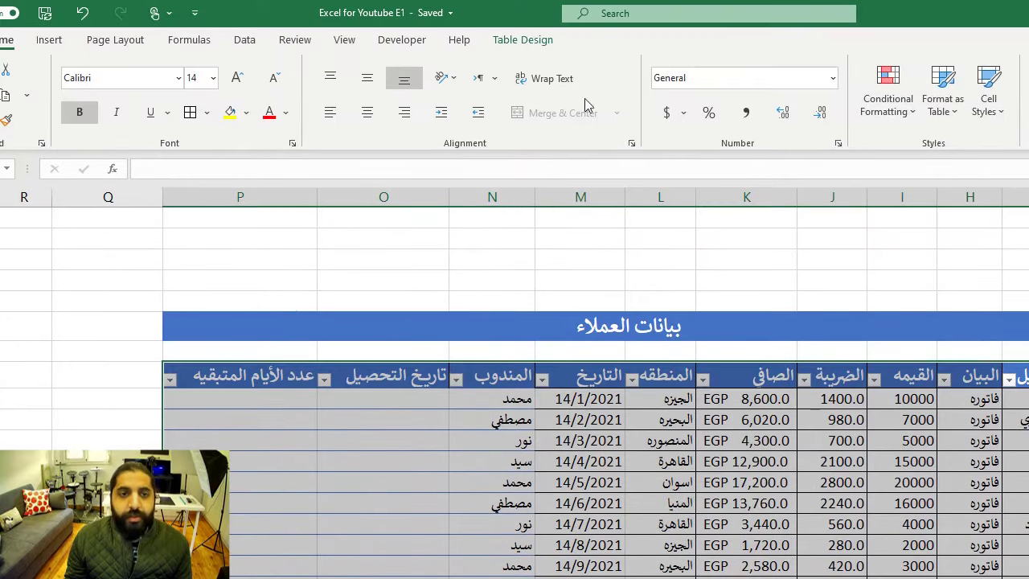
click(867, 94)
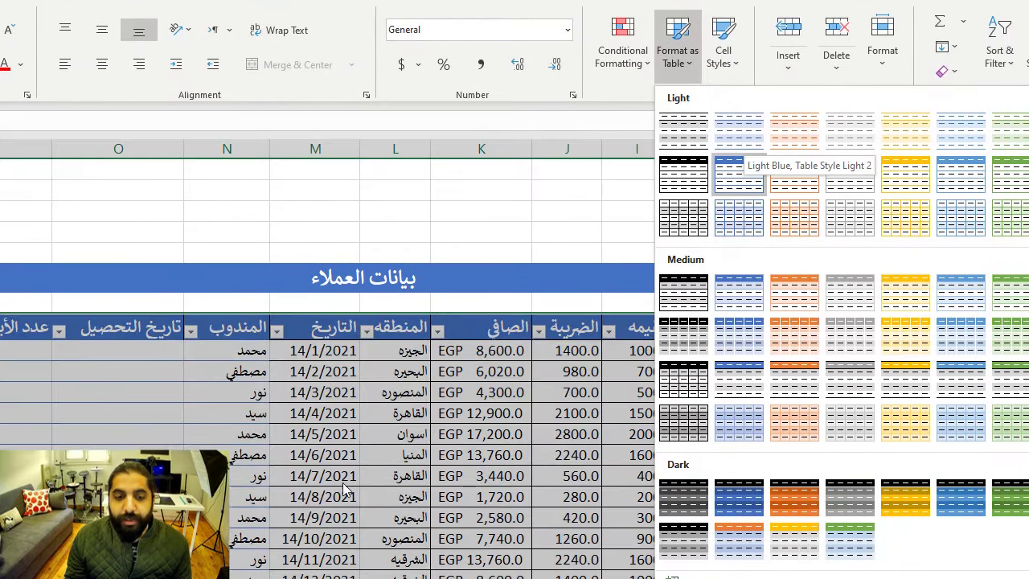
click(744, 193)
click(378, 292)
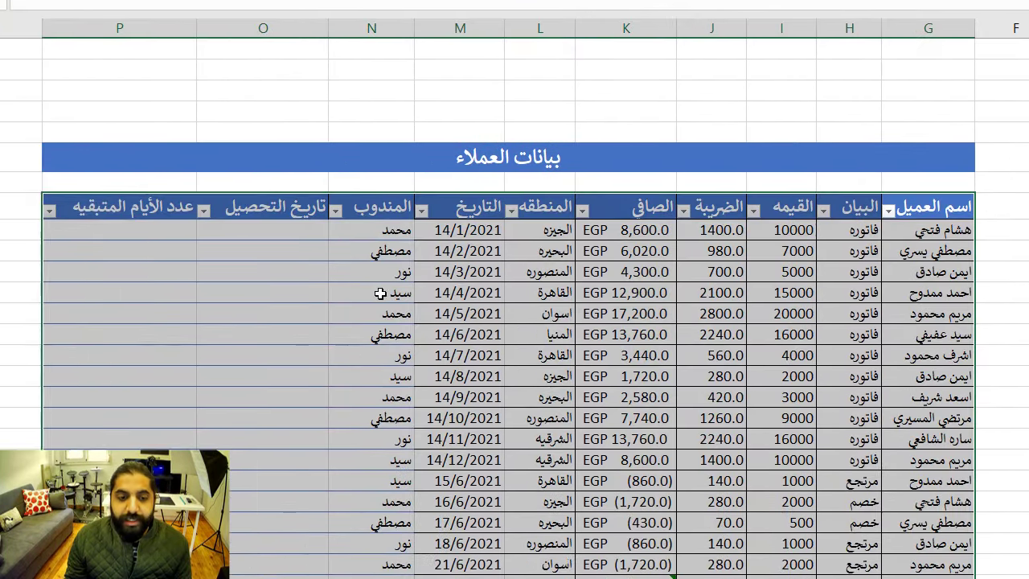
click(271, 233)
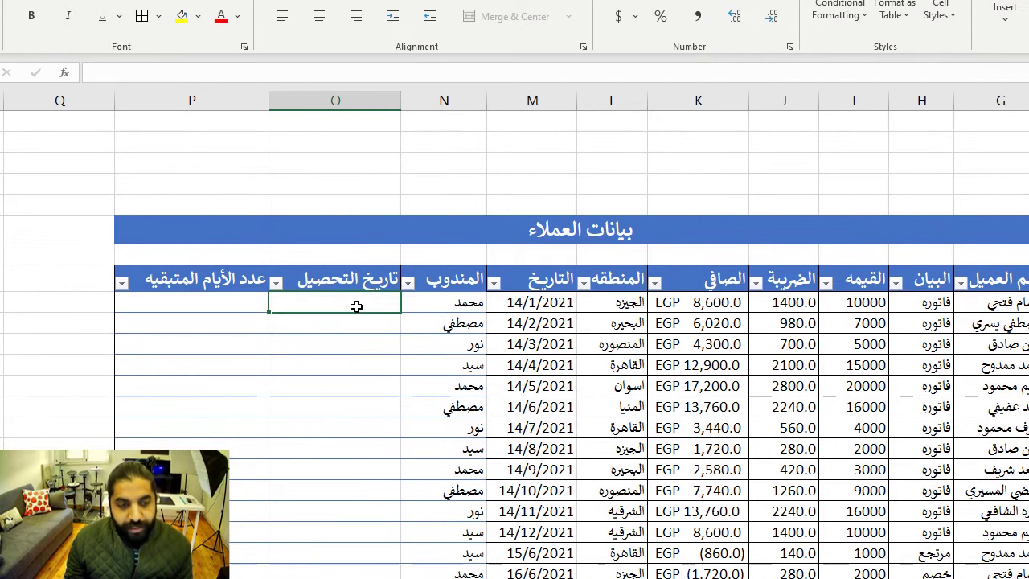
text(=)
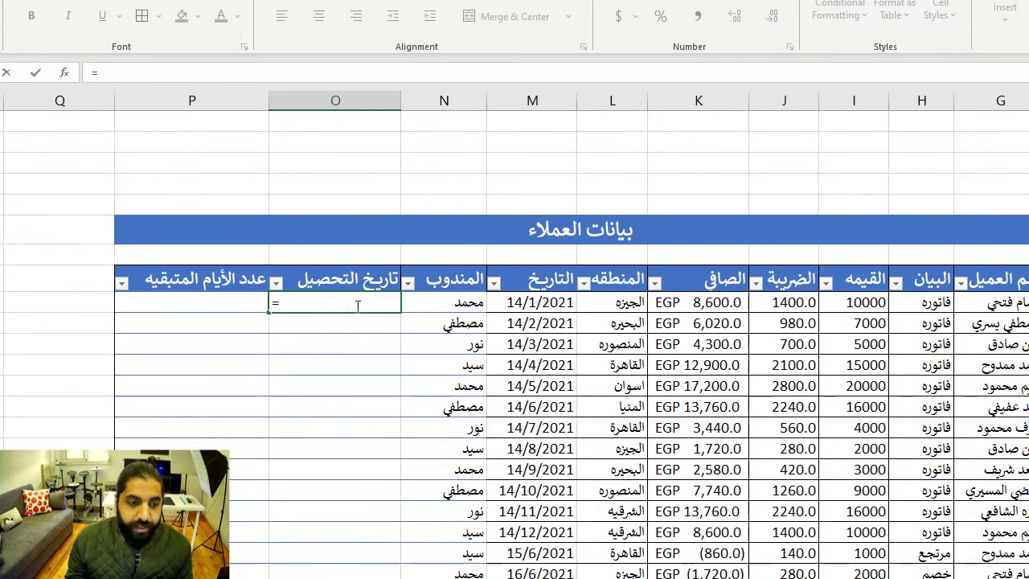
click(514, 303)
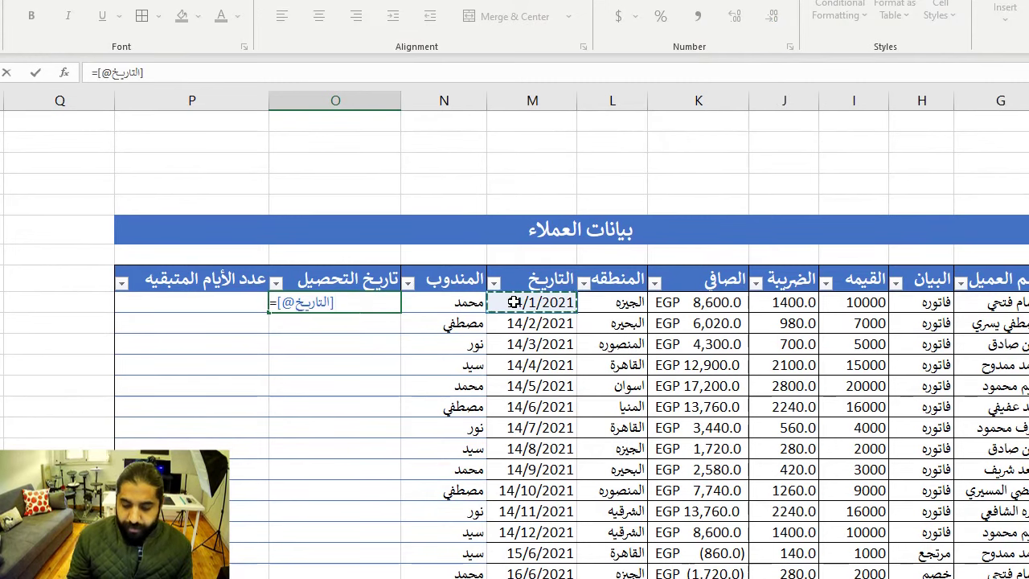
text(+3)
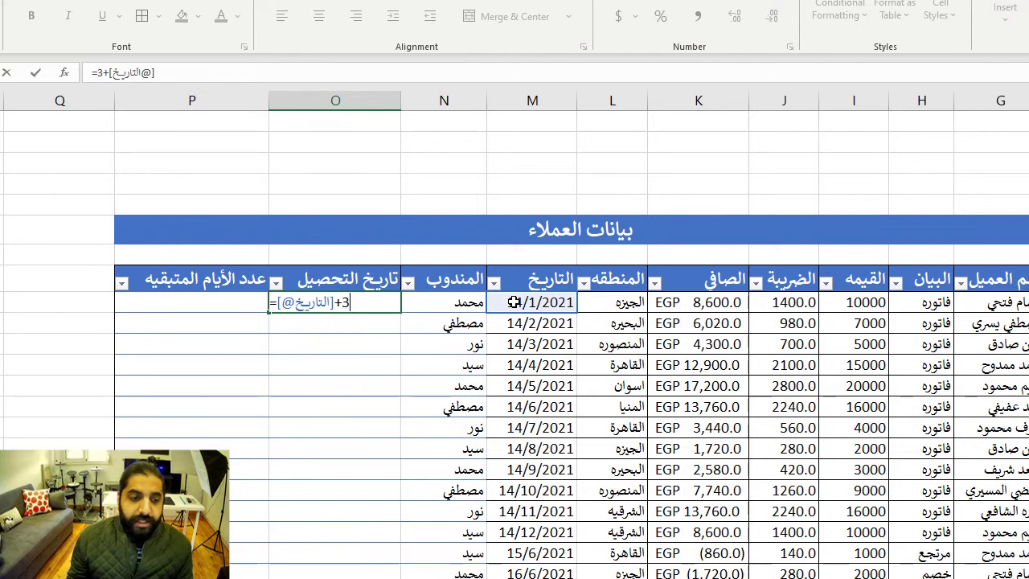
text(0)
key(ctrl+Return)
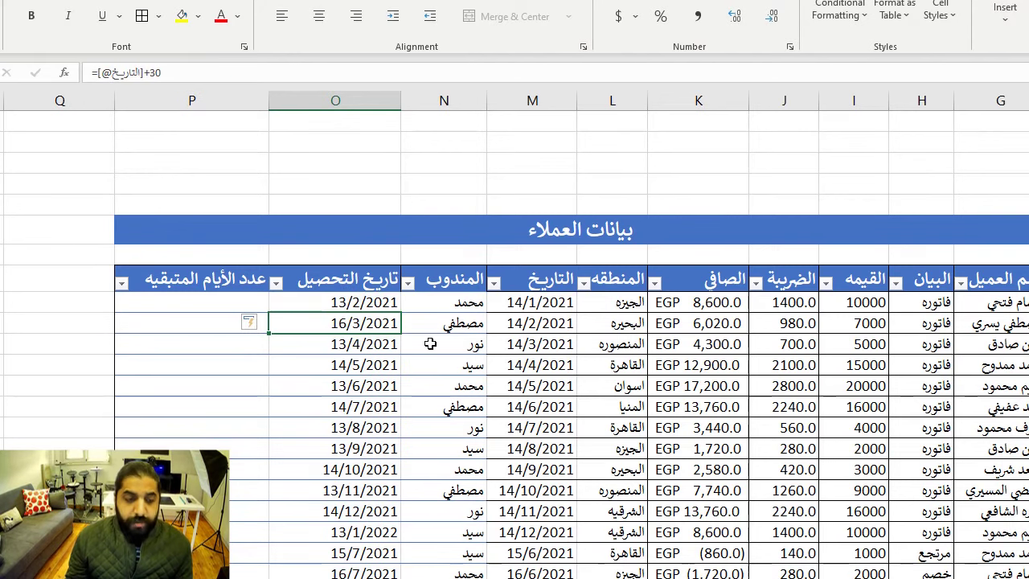
click(330, 362)
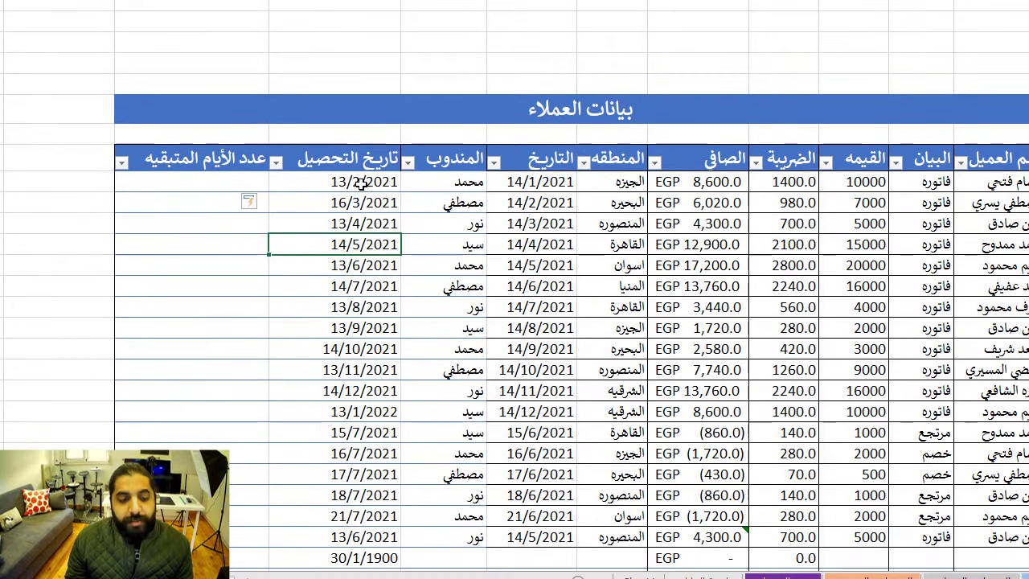
click(354, 185)
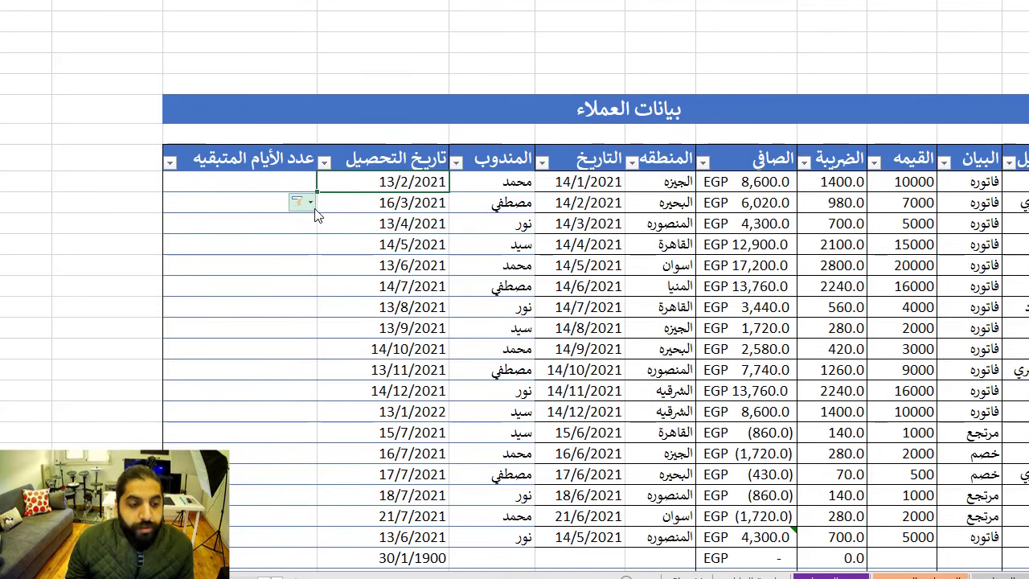
mouse_move(248, 202)
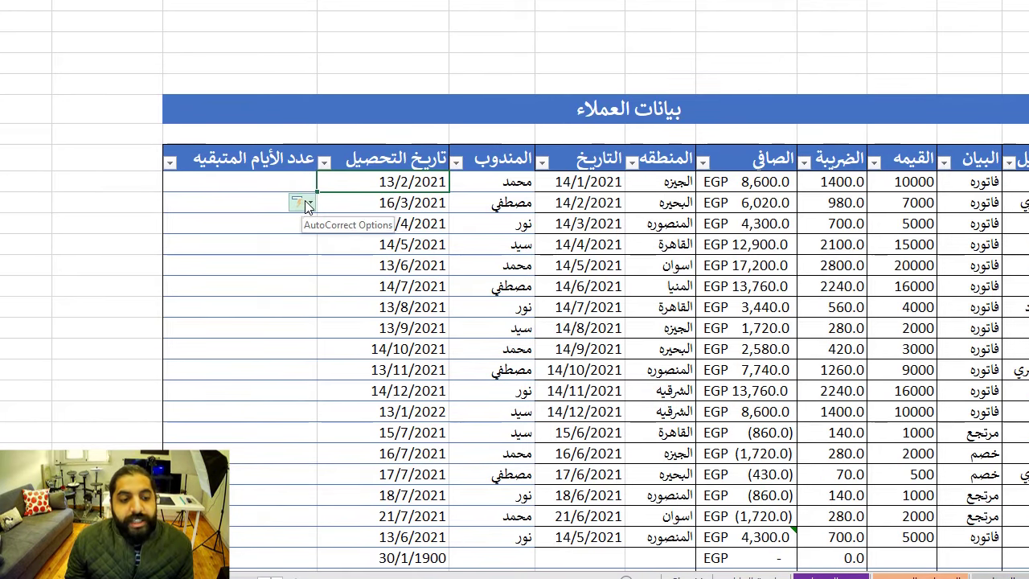
click(310, 202)
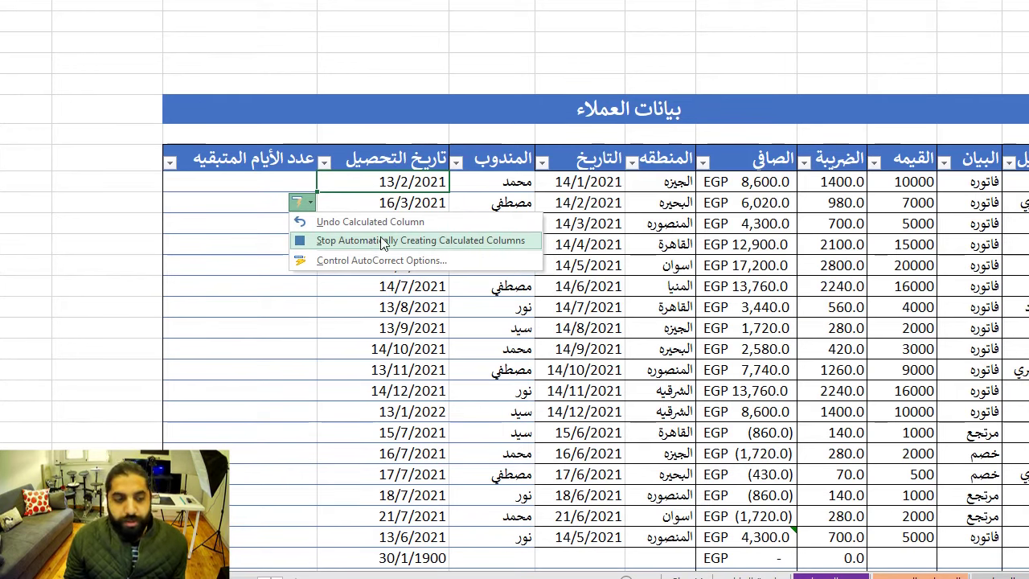
click(419, 188)
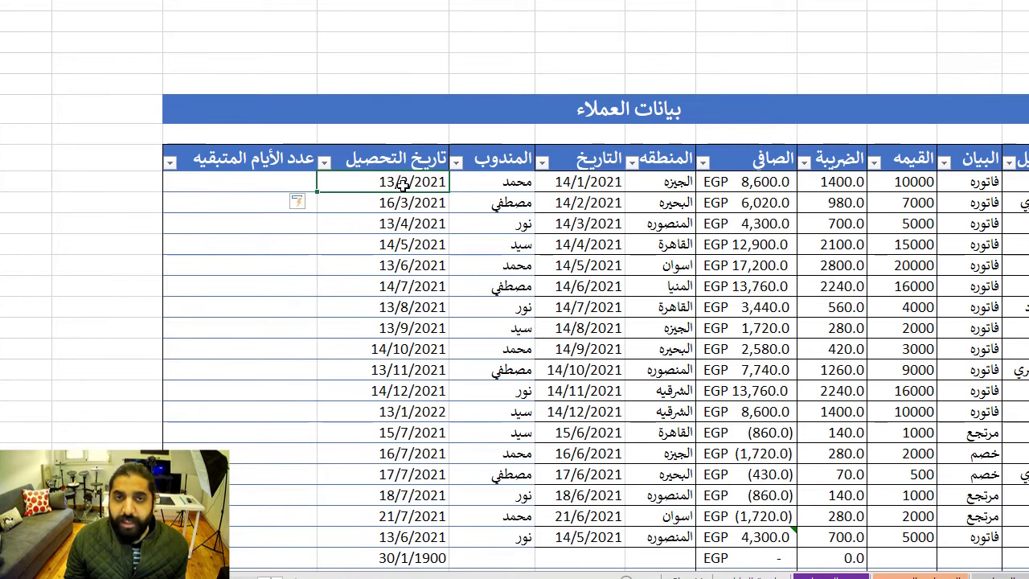
key(ctrl+z)
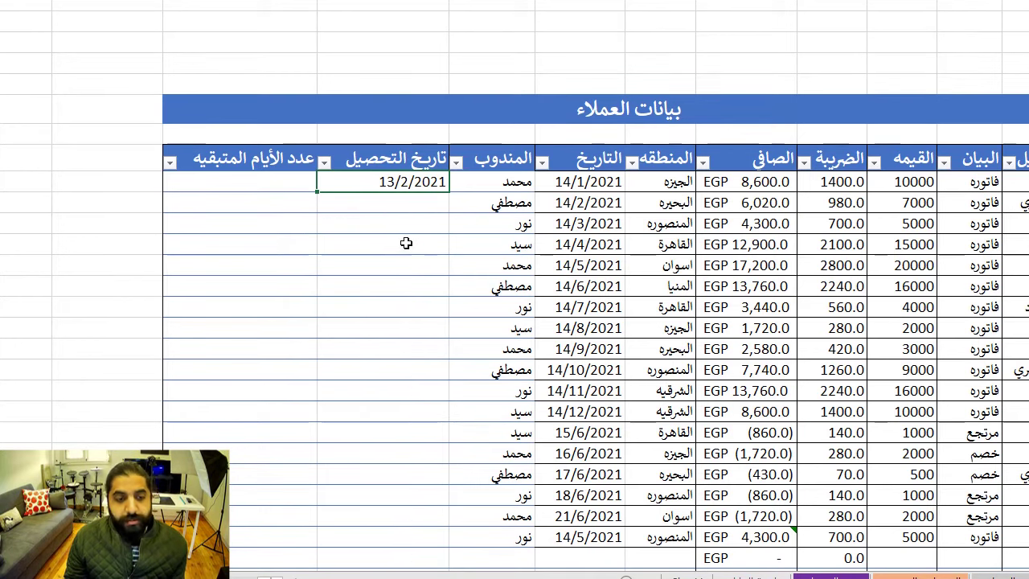
click(406, 243)
click(412, 180)
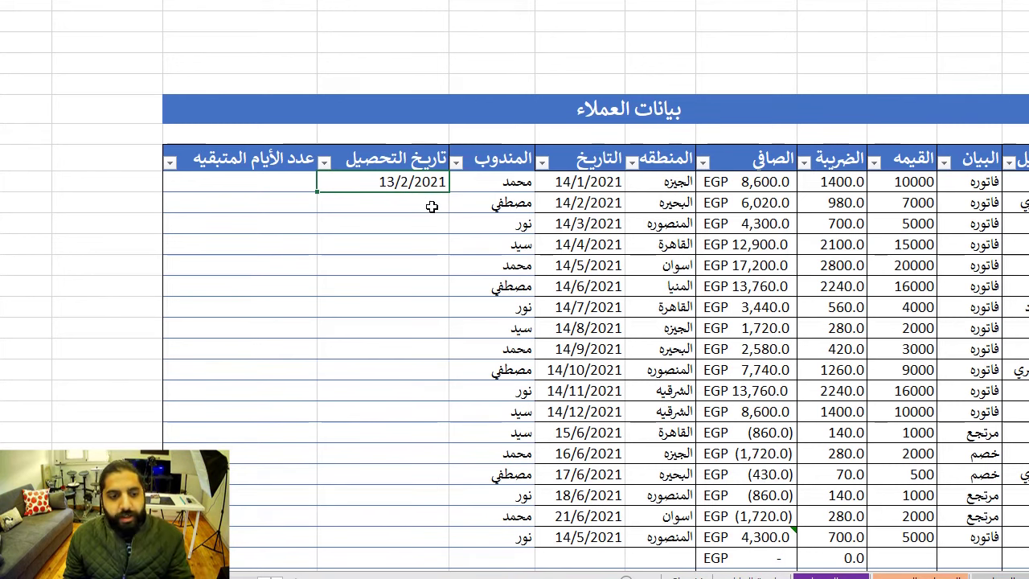
click(395, 241)
click(352, 177)
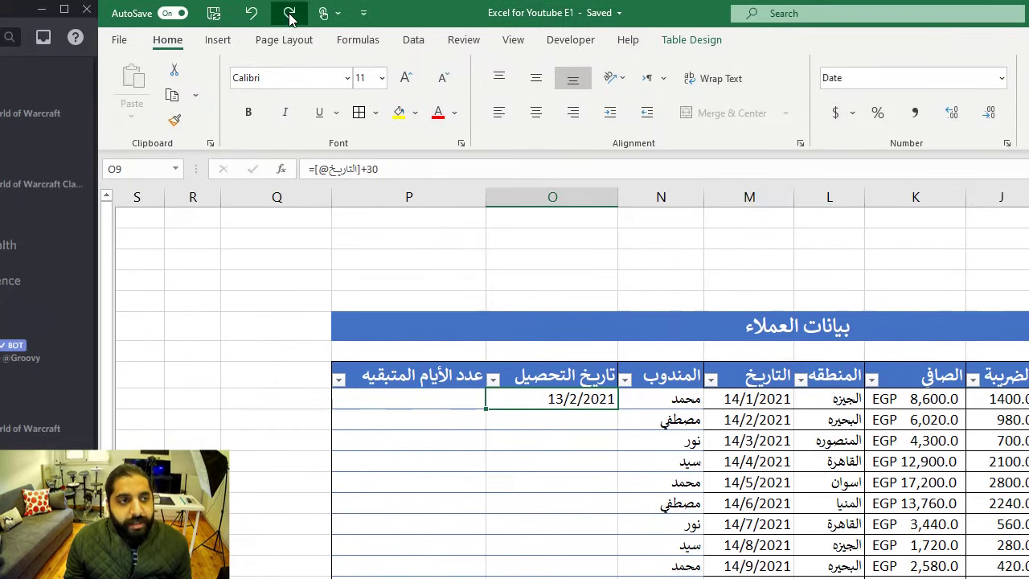
click(287, 11)
click(505, 320)
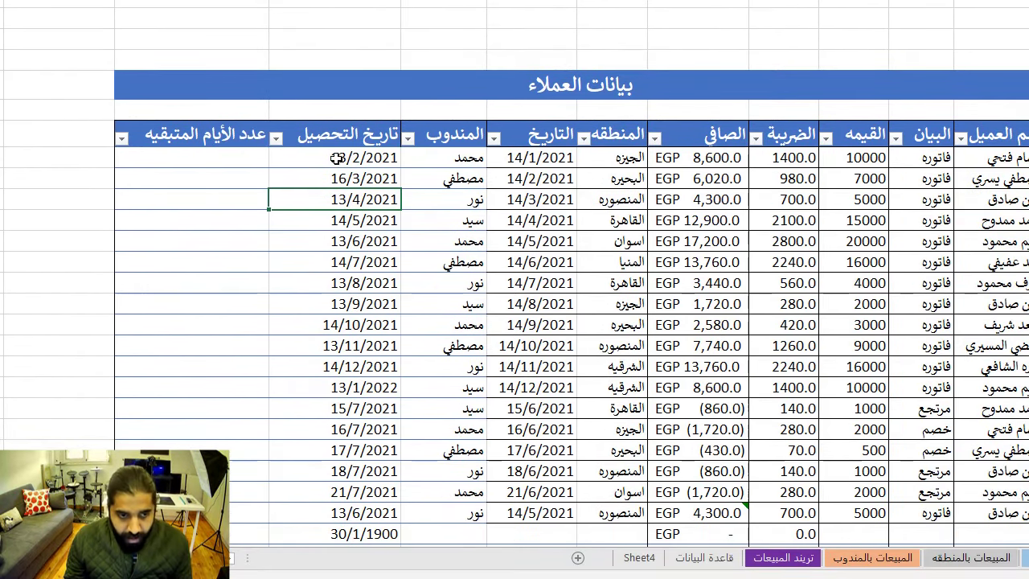
click(336, 158)
click(519, 165)
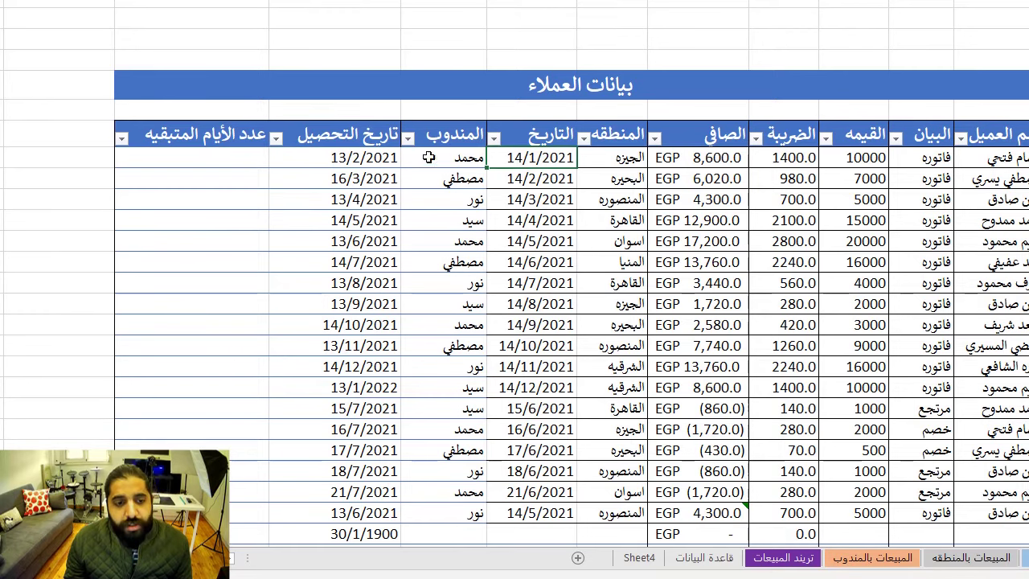
click(350, 158)
click(535, 159)
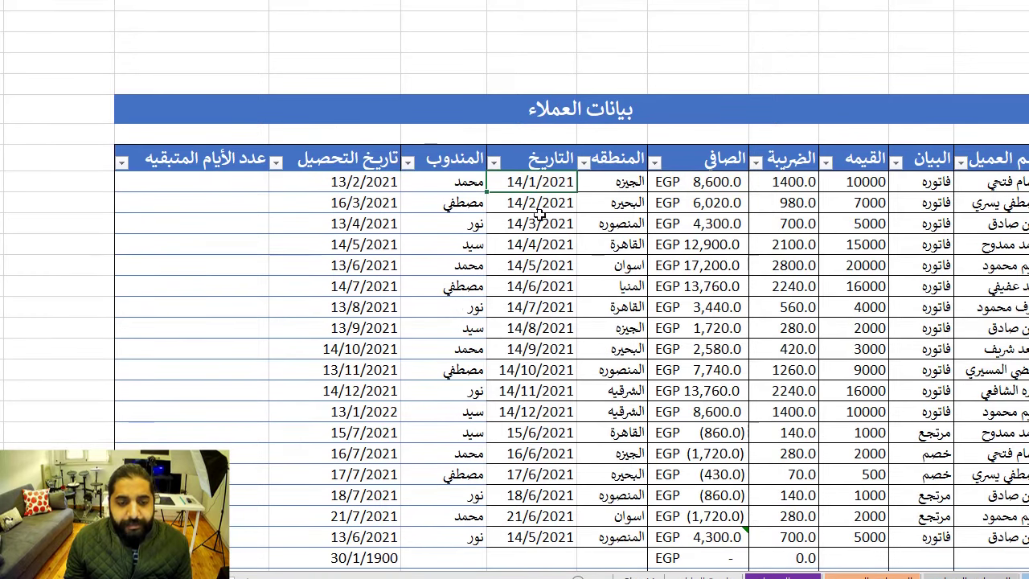
drag(537, 183, 467, 328)
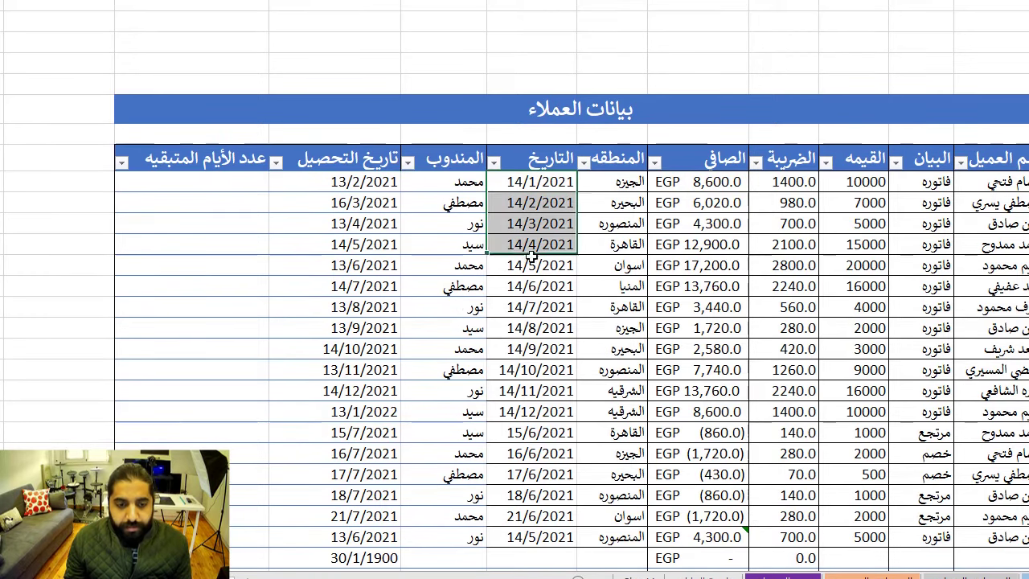
click(341, 184)
key(Delete)
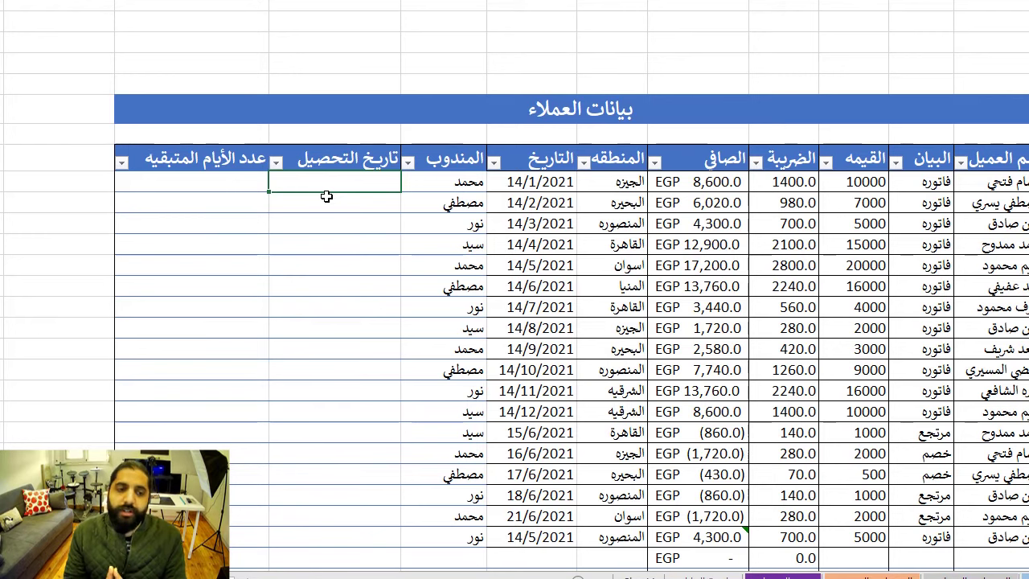
text(=)
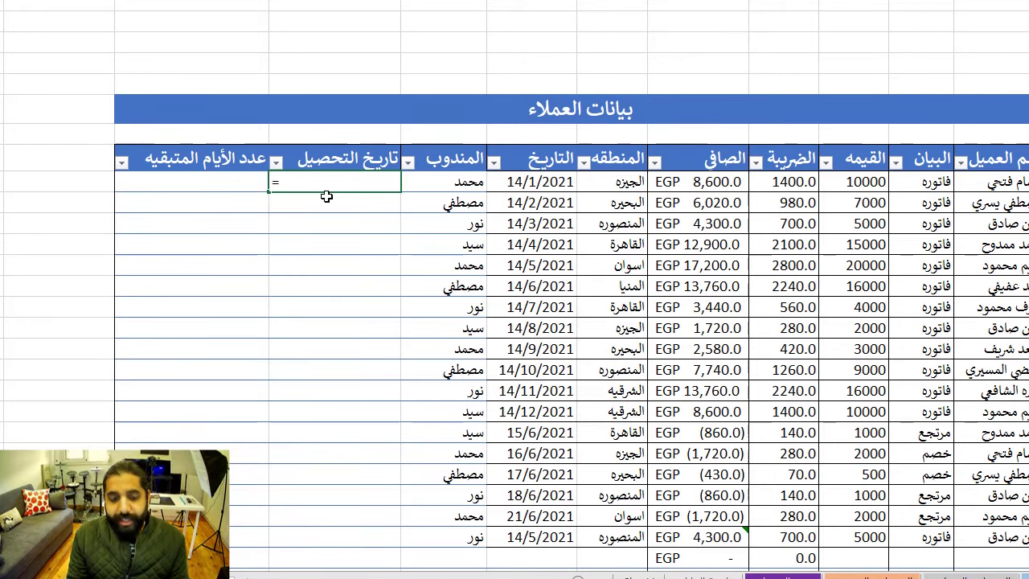
text(eo)
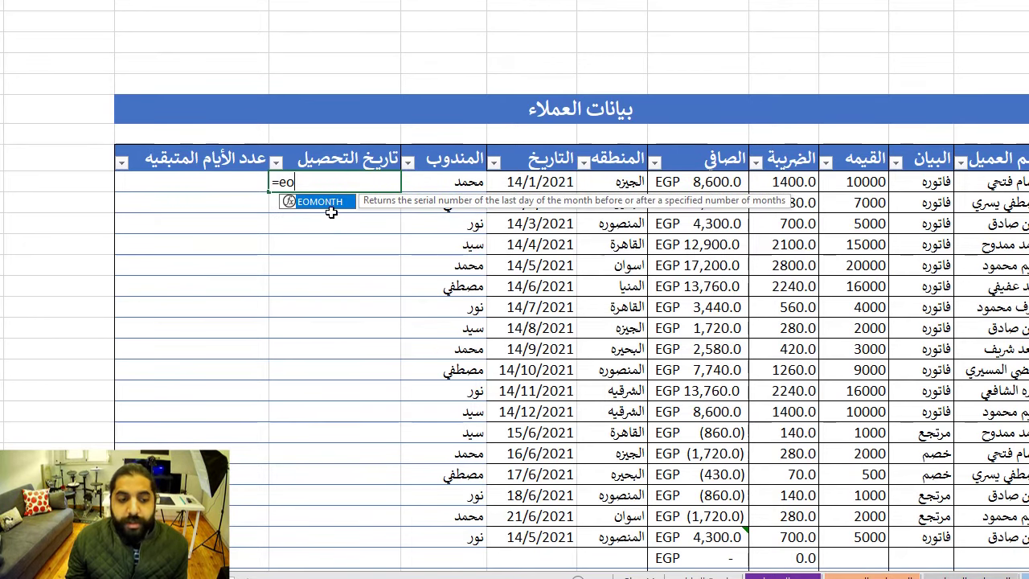
double_click(328, 205)
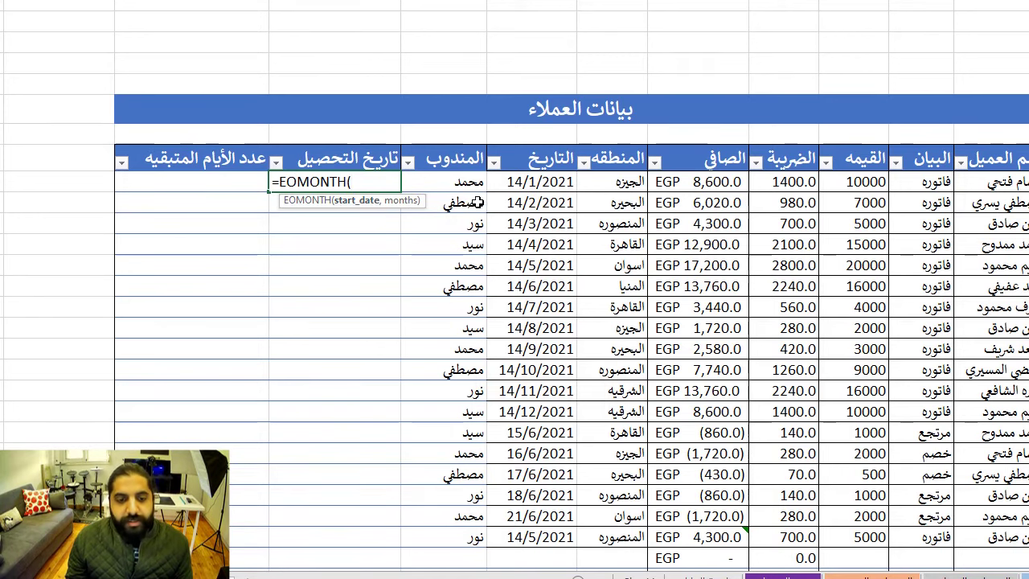
click(546, 182)
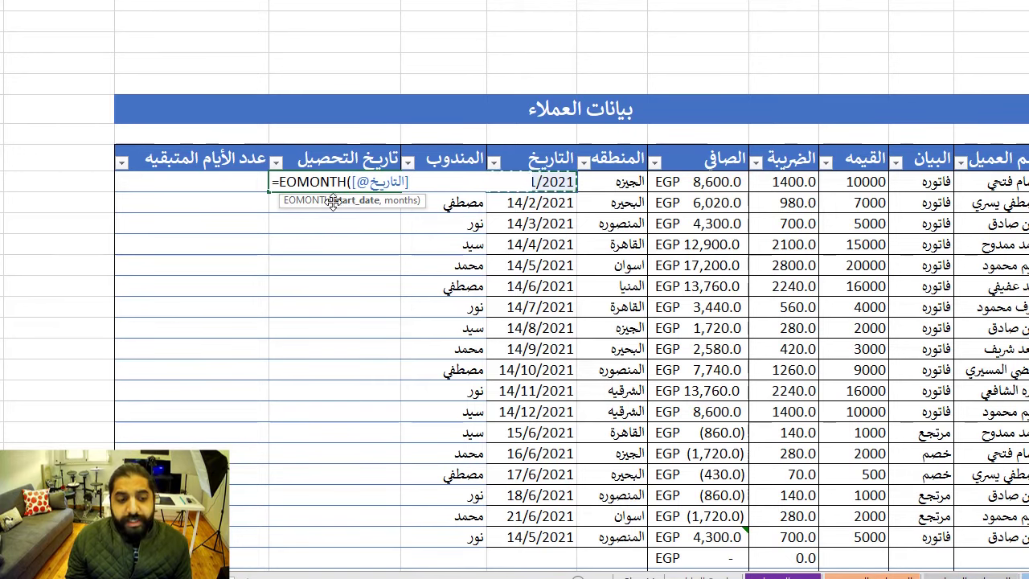
text(,)
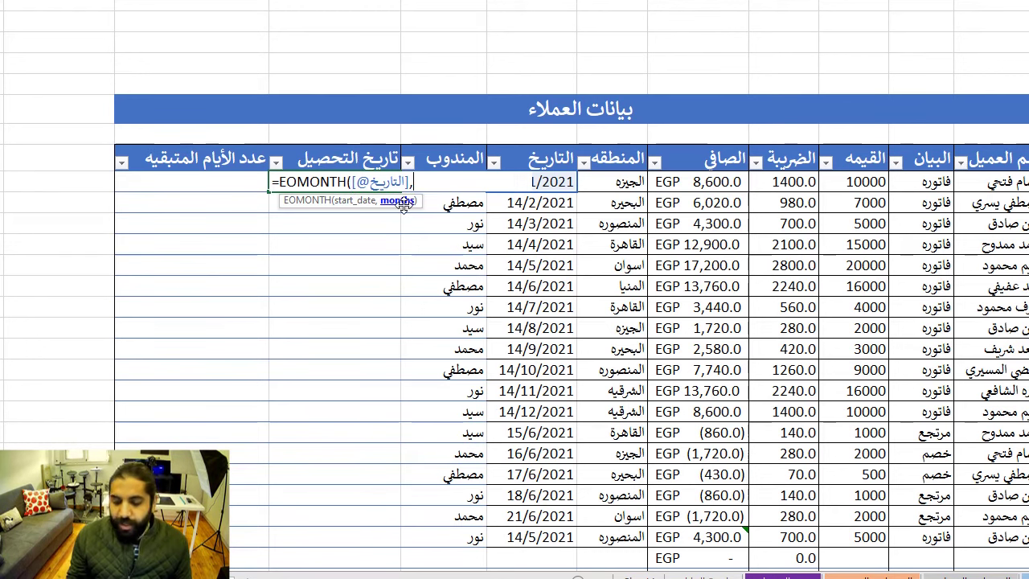
text(0)
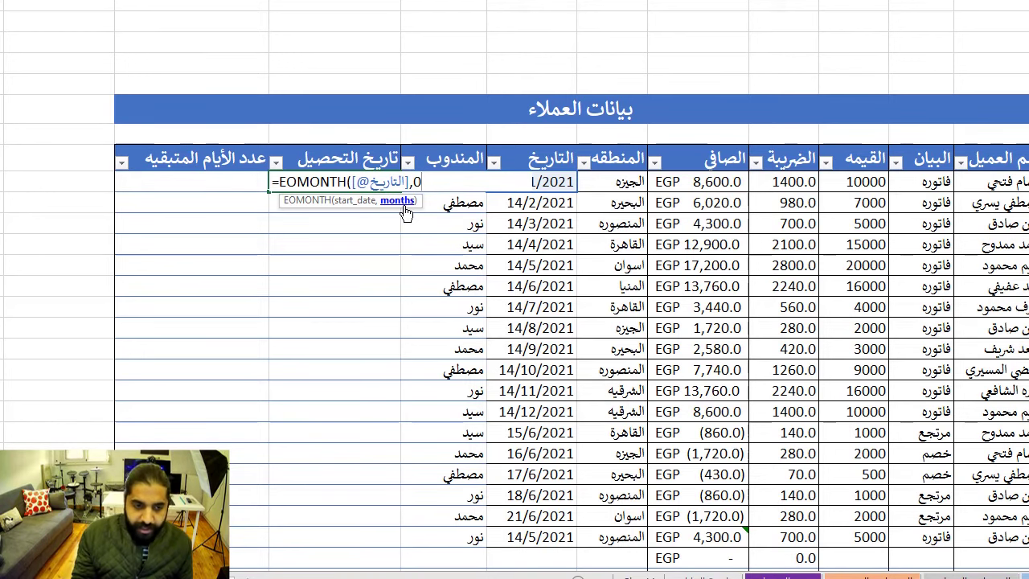
key(Return)
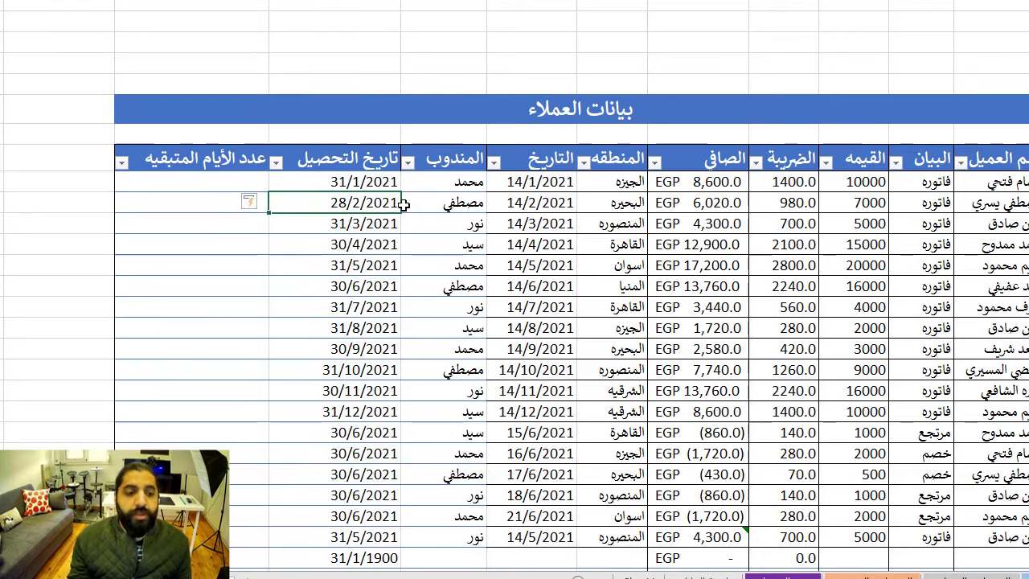
Step: Compare collection dates 31/1/2021 and 28/2/2021 with invoice dates 14/1/2021 and 14/2/2021
click(534, 183)
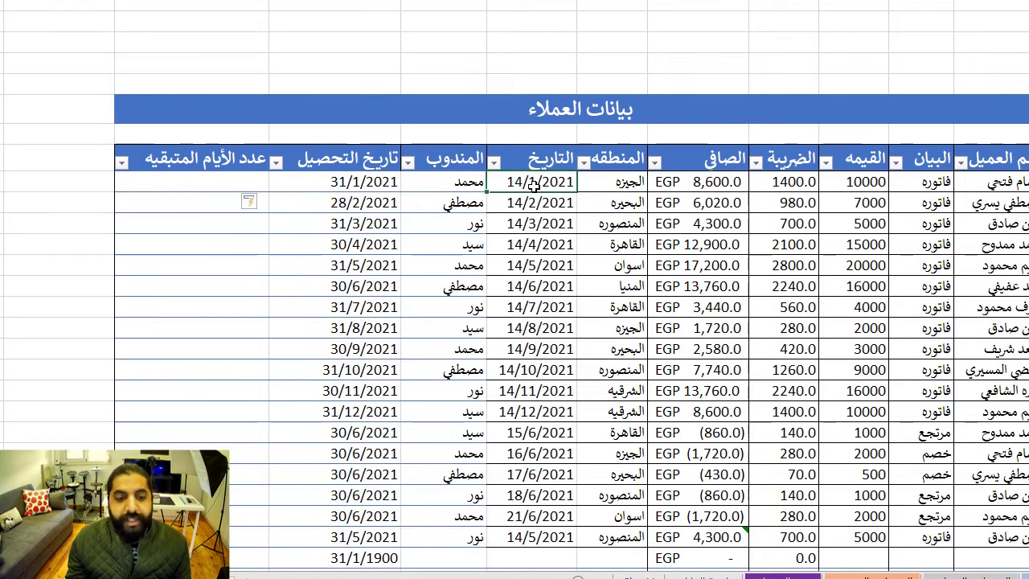
click(310, 185)
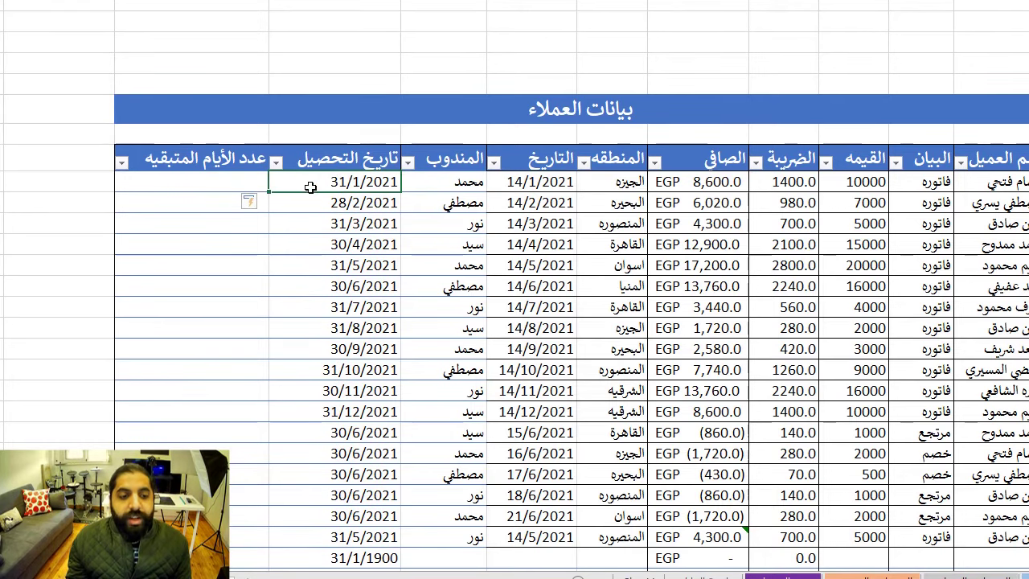
click(542, 206)
click(334, 204)
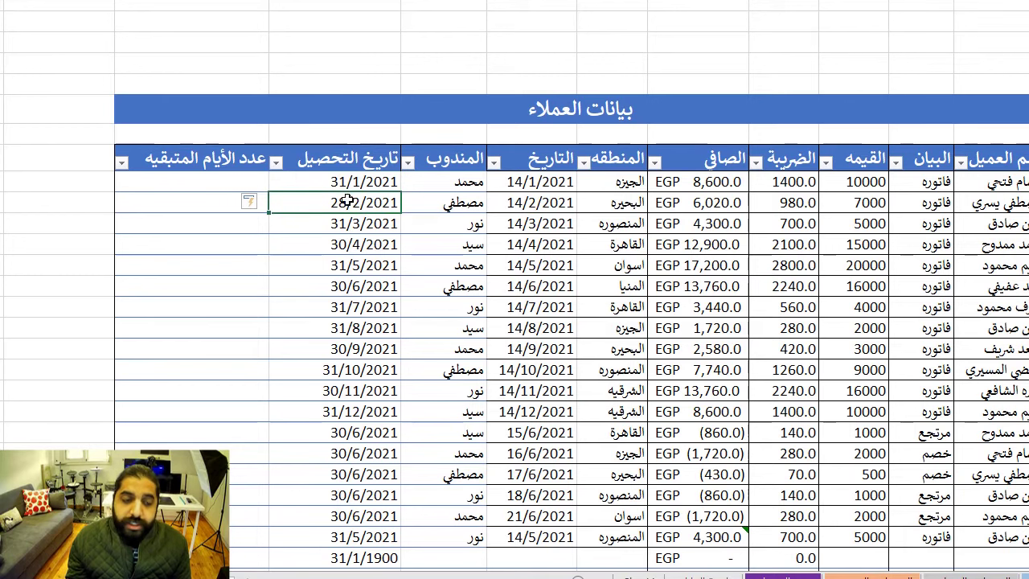
click(355, 185)
key(Delete)
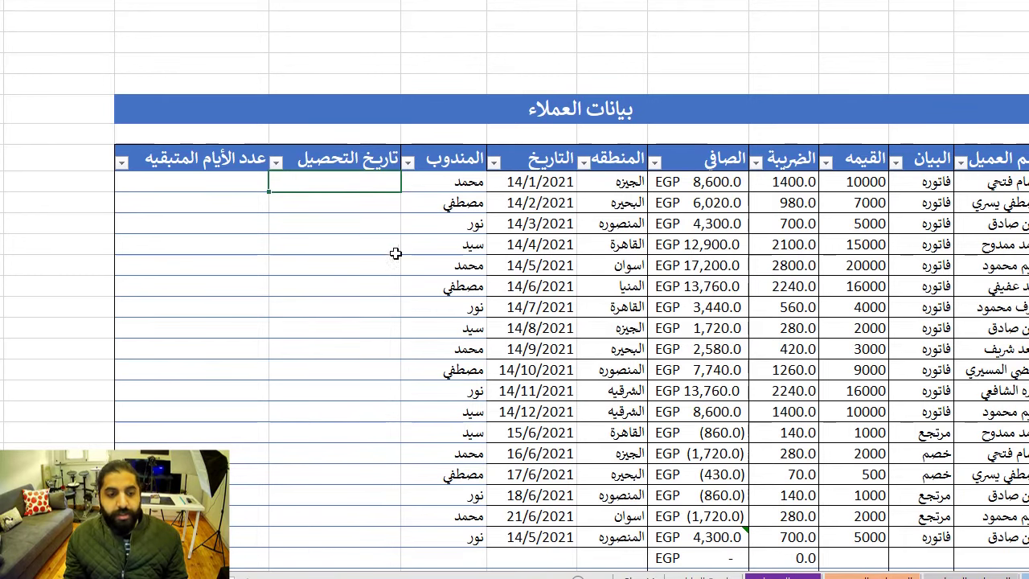
text(=eo)
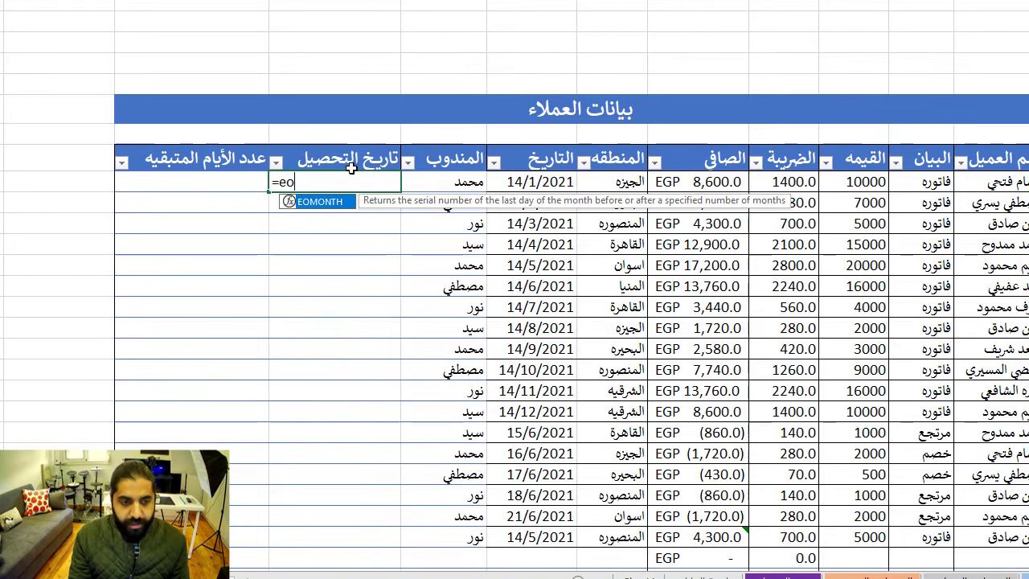
text(m)
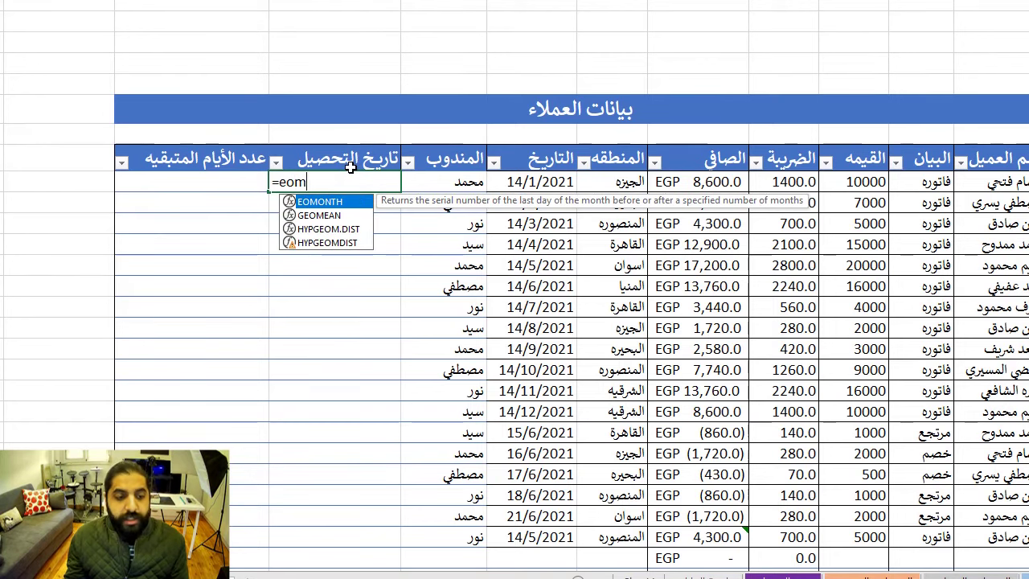
key(Tab)
click(529, 180)
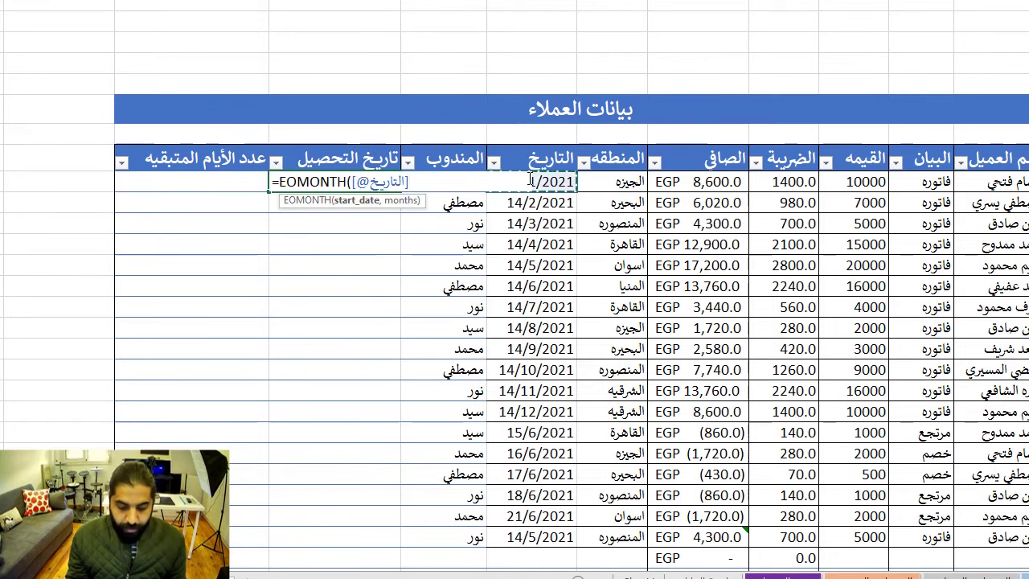
text(,1)
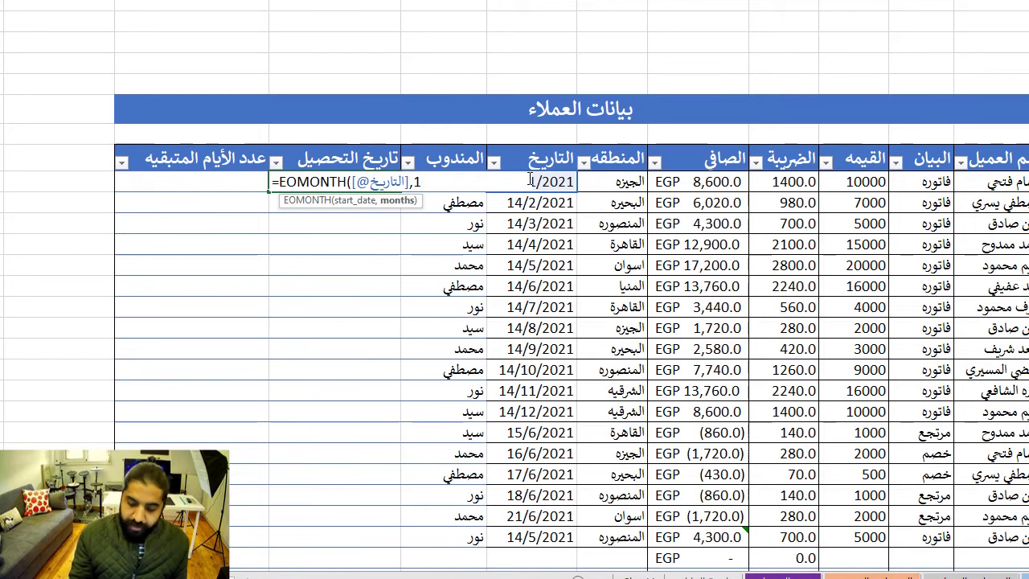
key(Return)
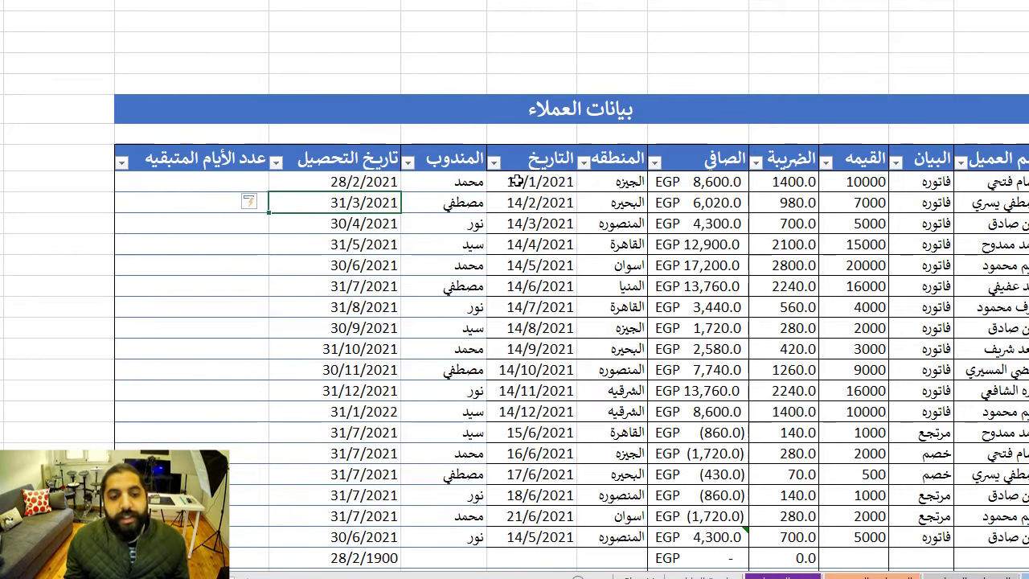
click(346, 182)
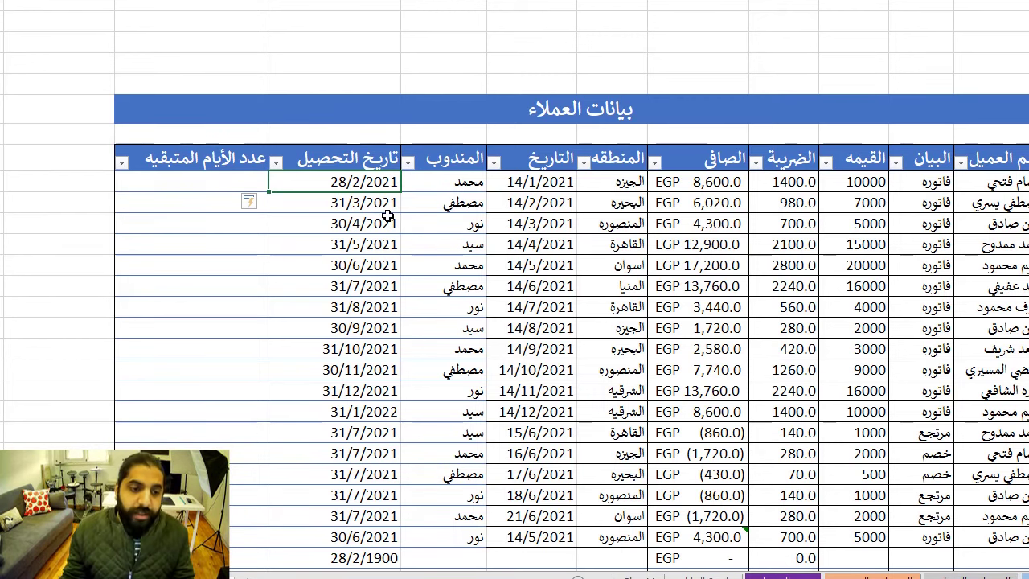
click(534, 183)
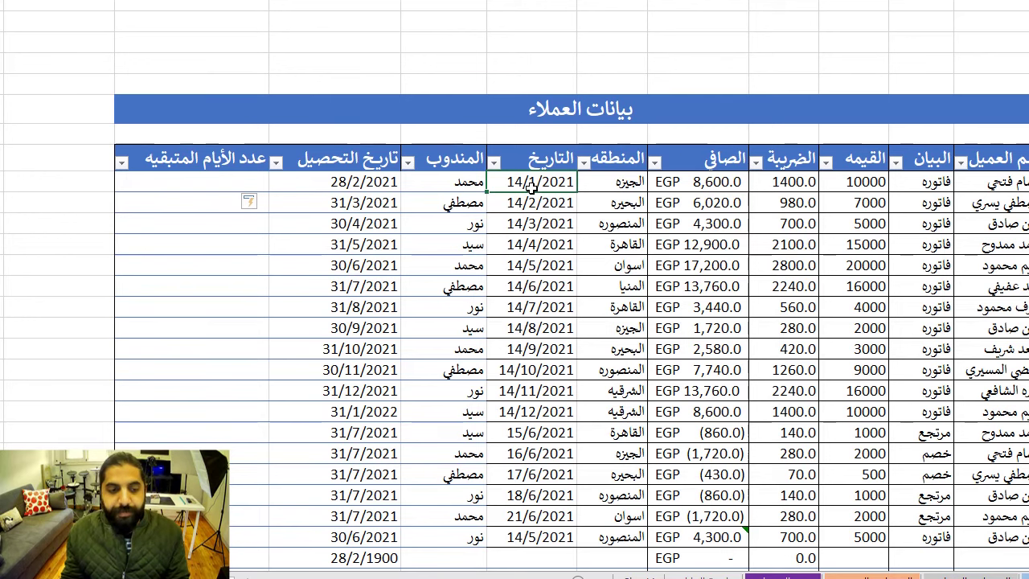
click(386, 246)
click(359, 188)
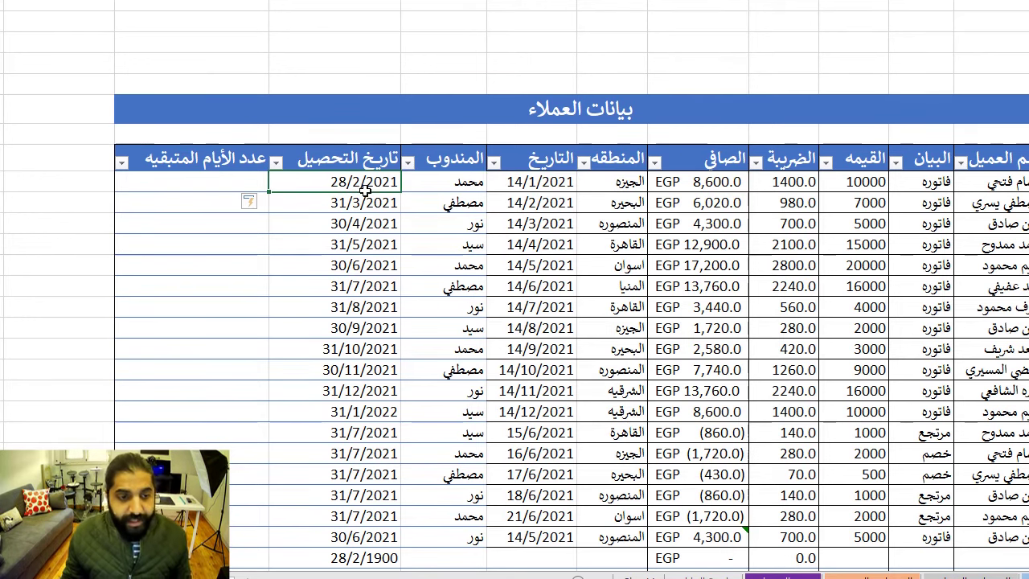
click(374, 244)
click(366, 184)
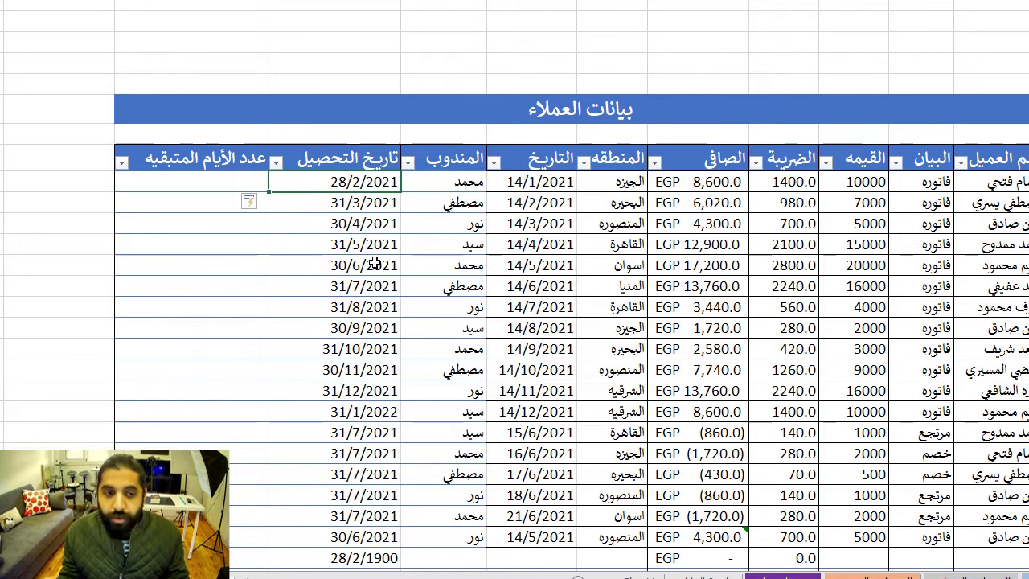
scroll(362, 225, left, 1)
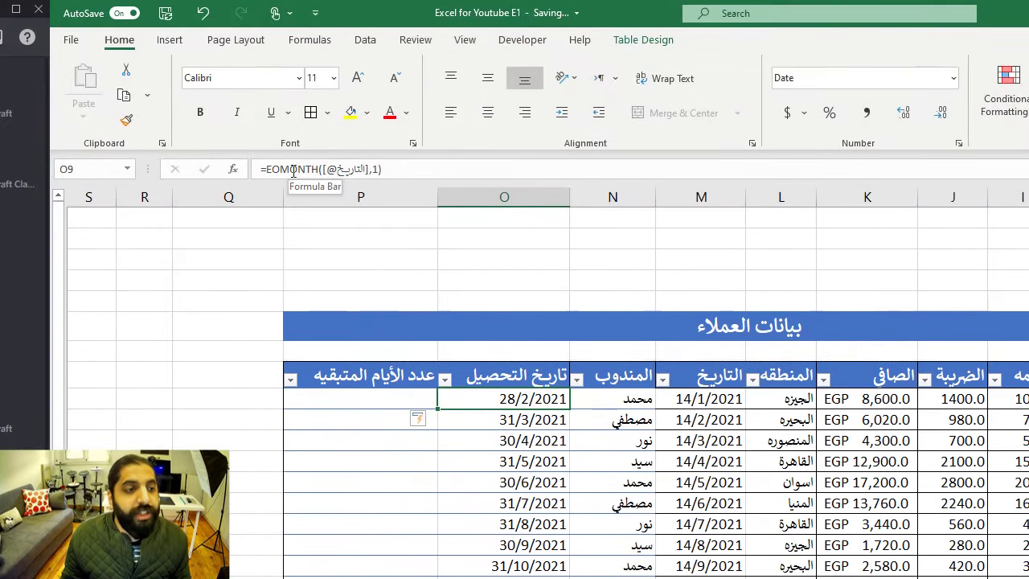
click(346, 171)
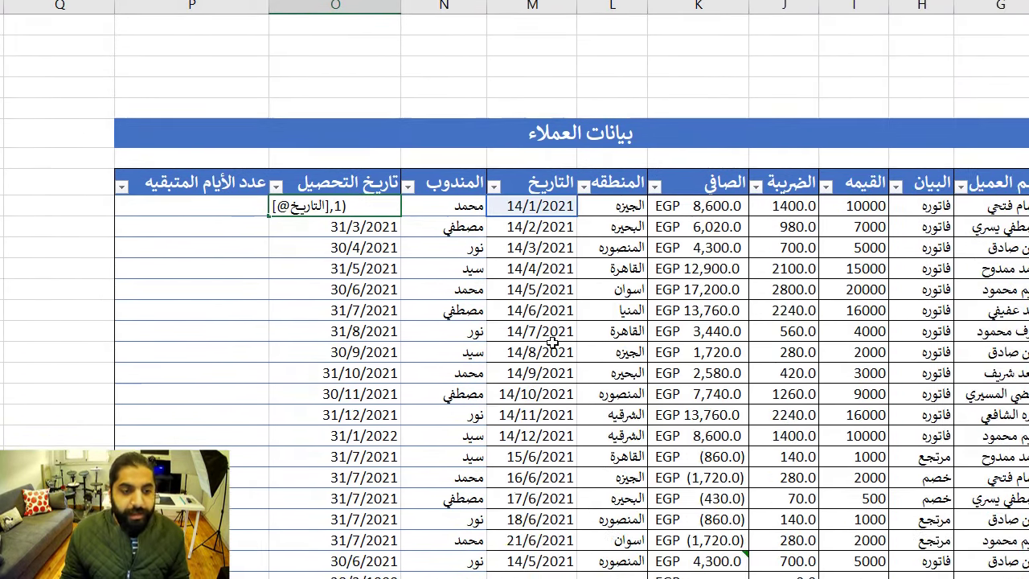
key(Escape)
click(415, 284)
scroll(276, 212, left, 2)
click(279, 212)
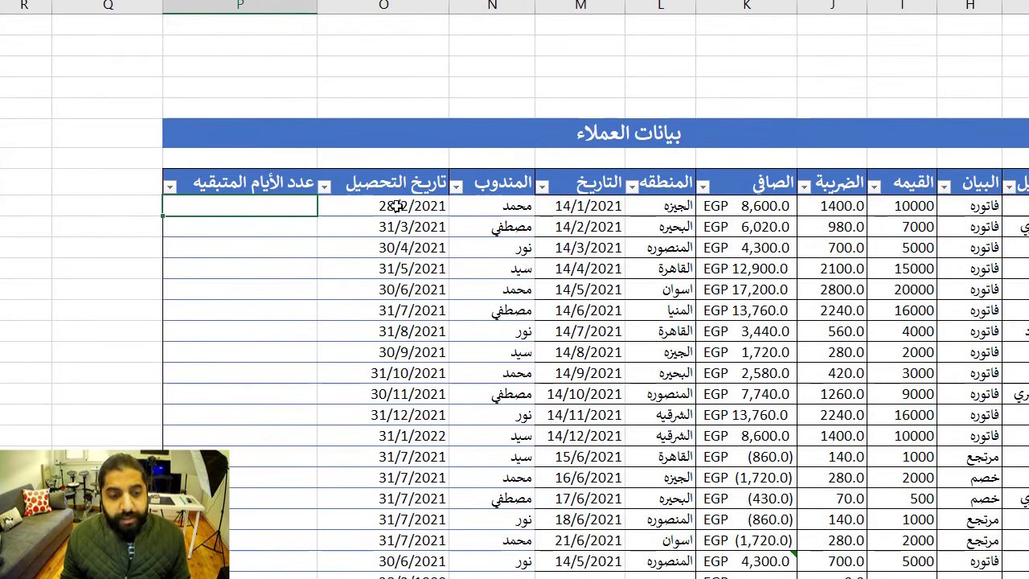
click(397, 206)
Step: Fill عدد الأيام المتبقيه with =[@[تاريخ التحصيل]]-TODAY() from its first cell
click(286, 212)
text(=)
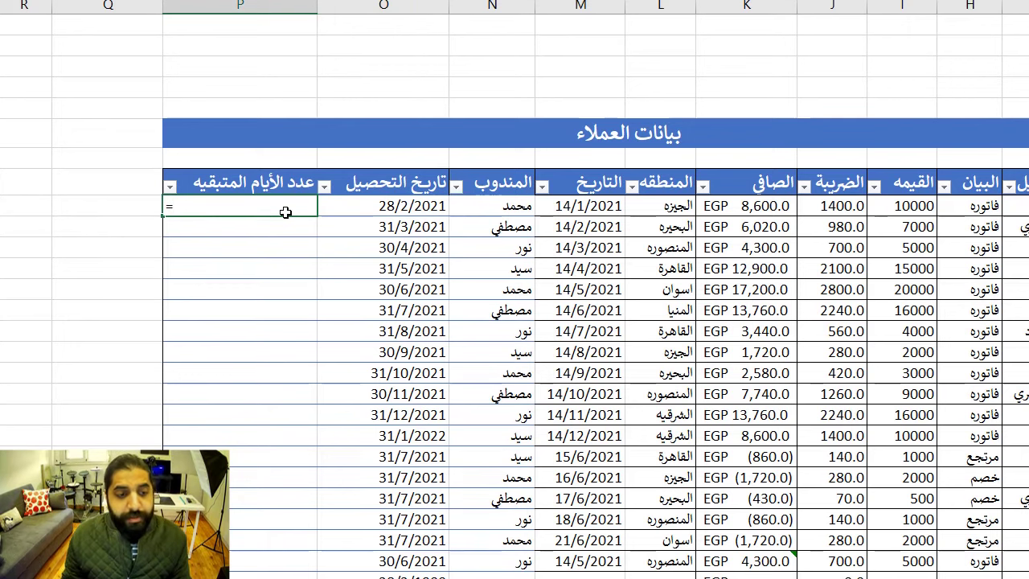
click(383, 207)
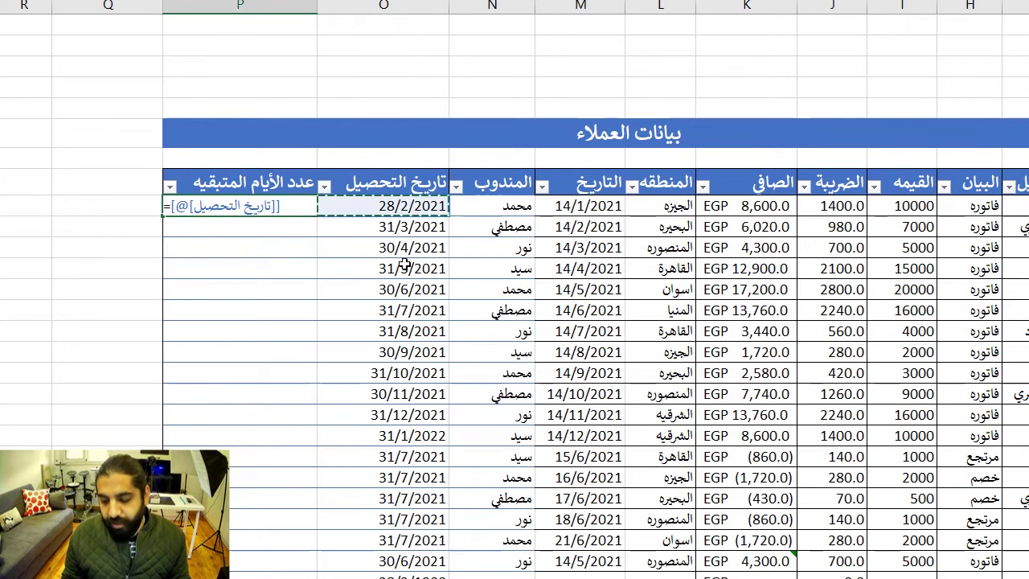
text(-)
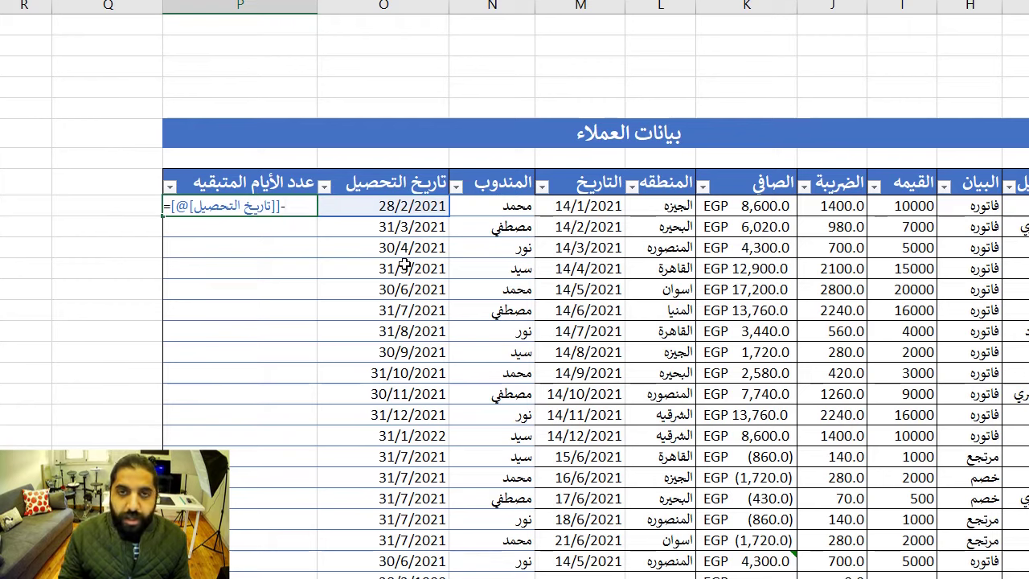
text(today)
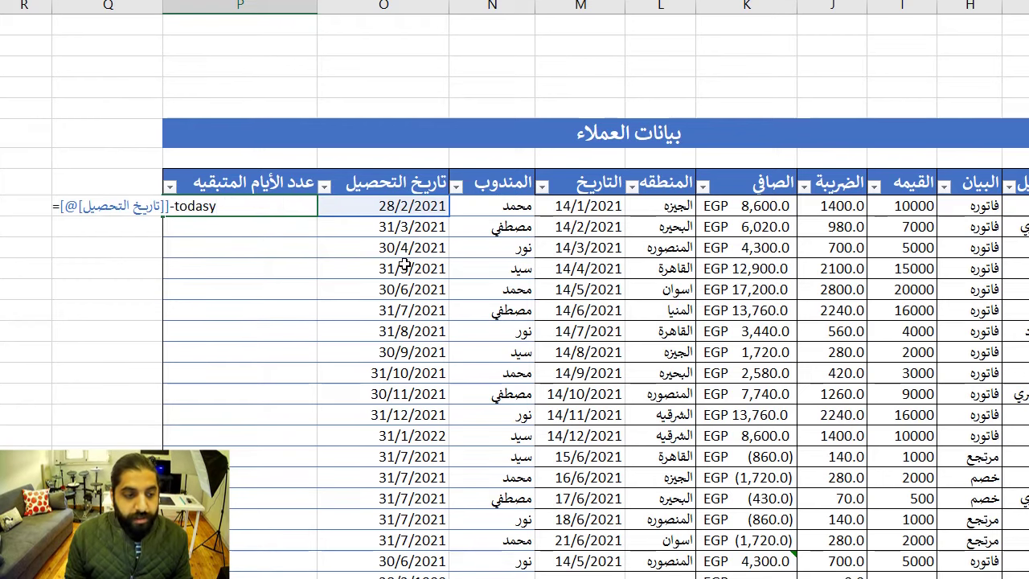
key(BackSpace)
text(a)
key(BackSpace)
key(BackSpace)
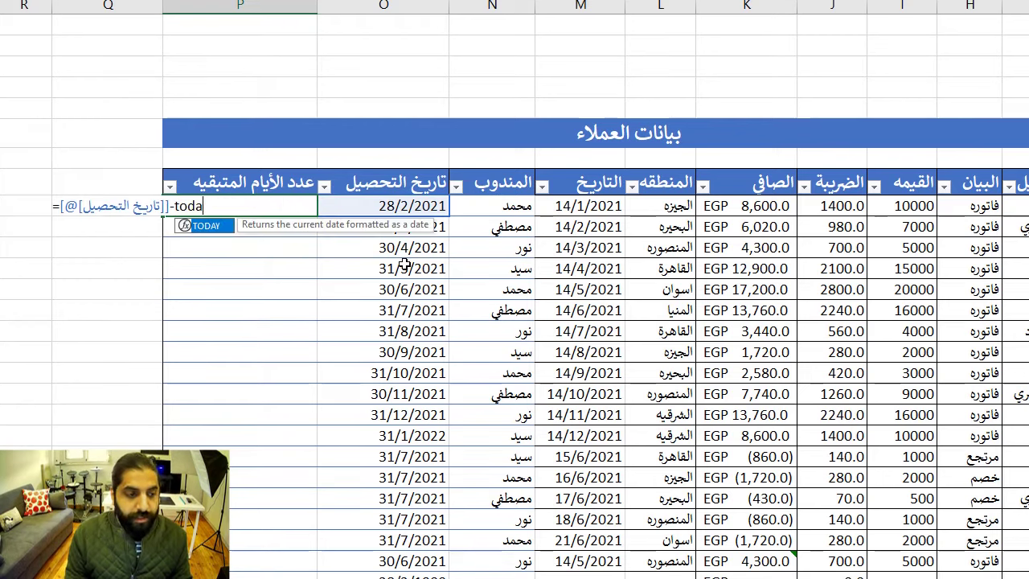
text(()
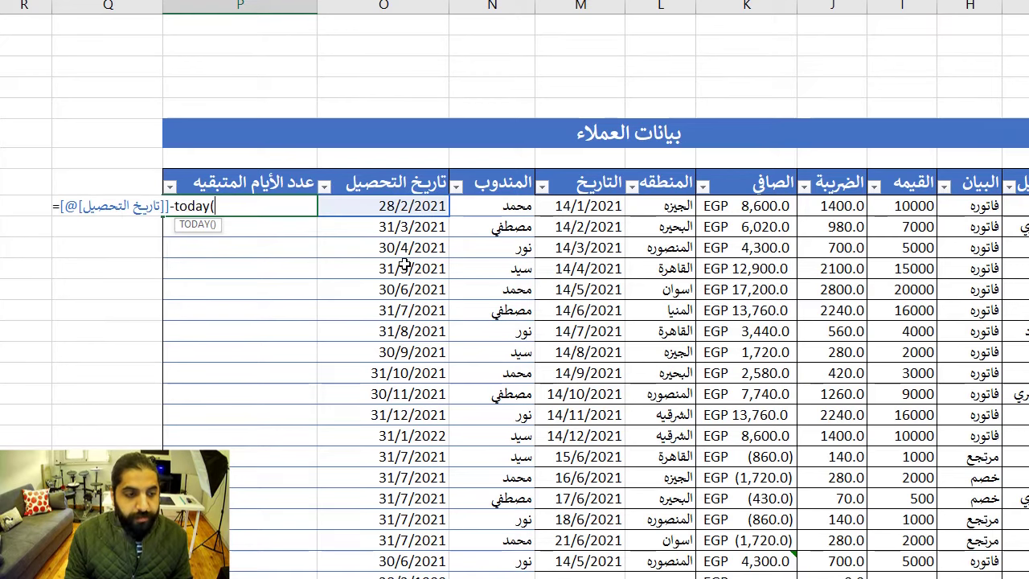
text())
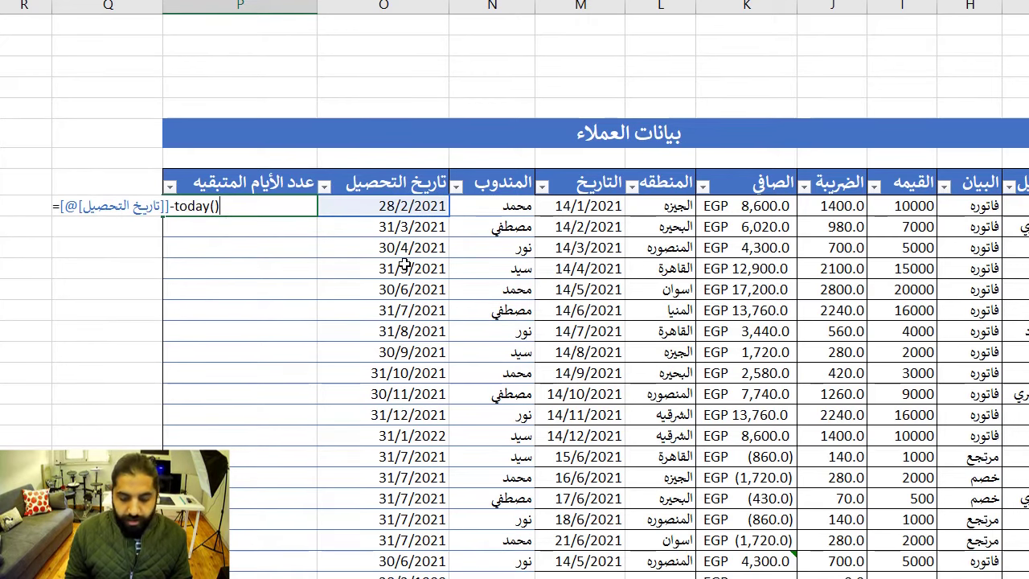
key(Return)
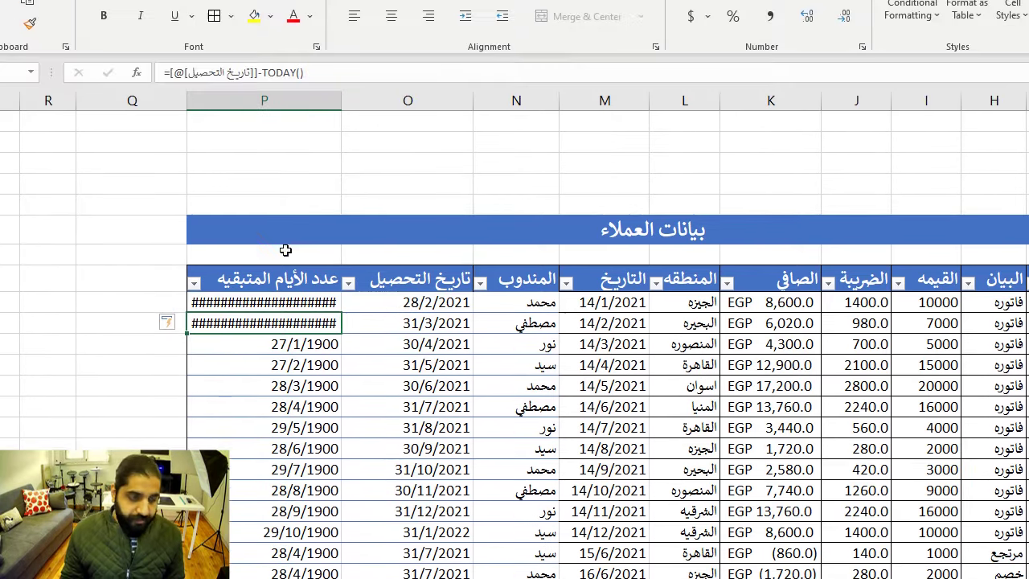
Step: Inspect remaining-days results showing #### and 1900 dates like 27/2/1900, then select the column's data
click(283, 406)
scroll(283, 406, down, 6)
scroll(283, 406, up, 6)
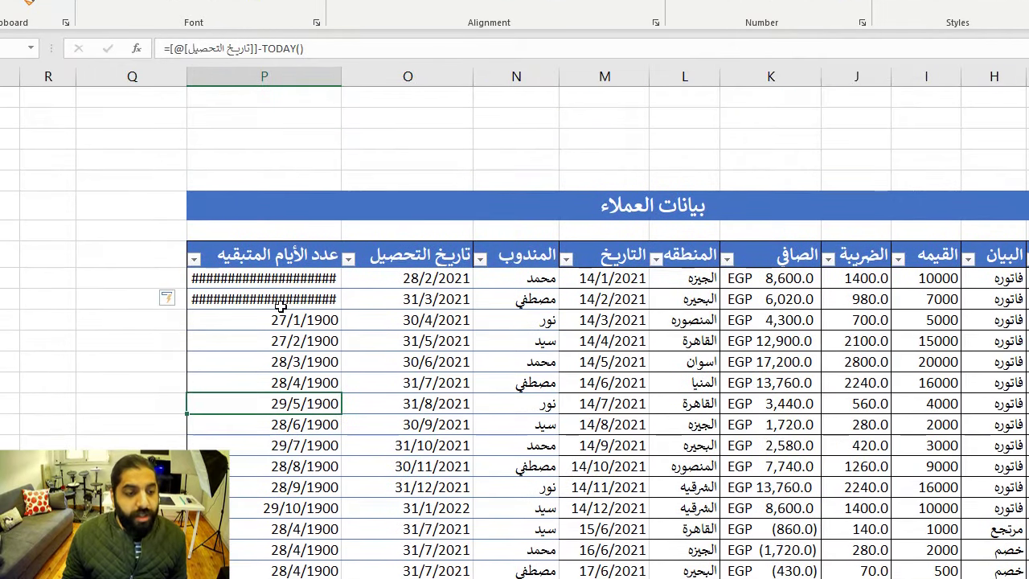
click(282, 304)
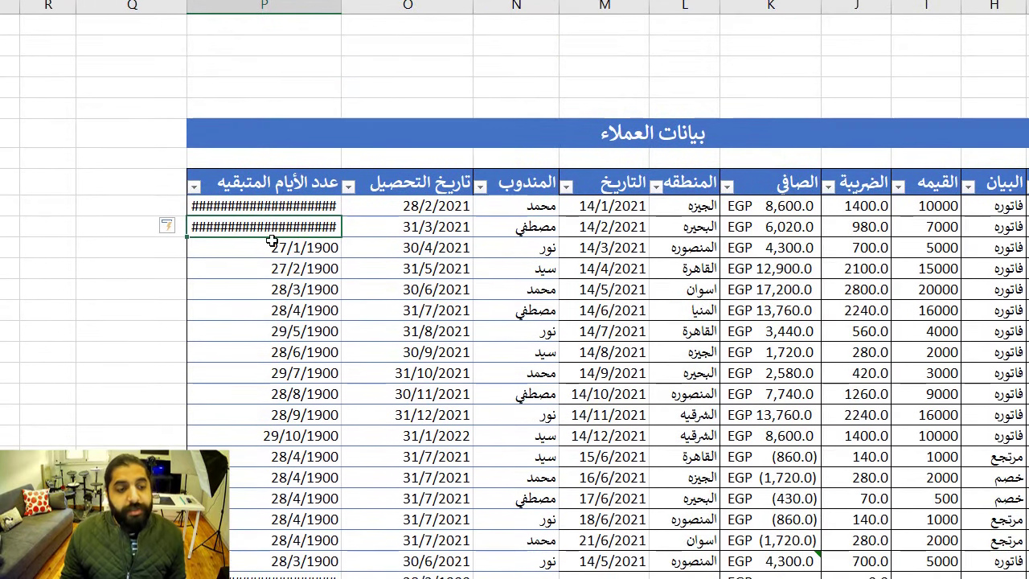
click(292, 269)
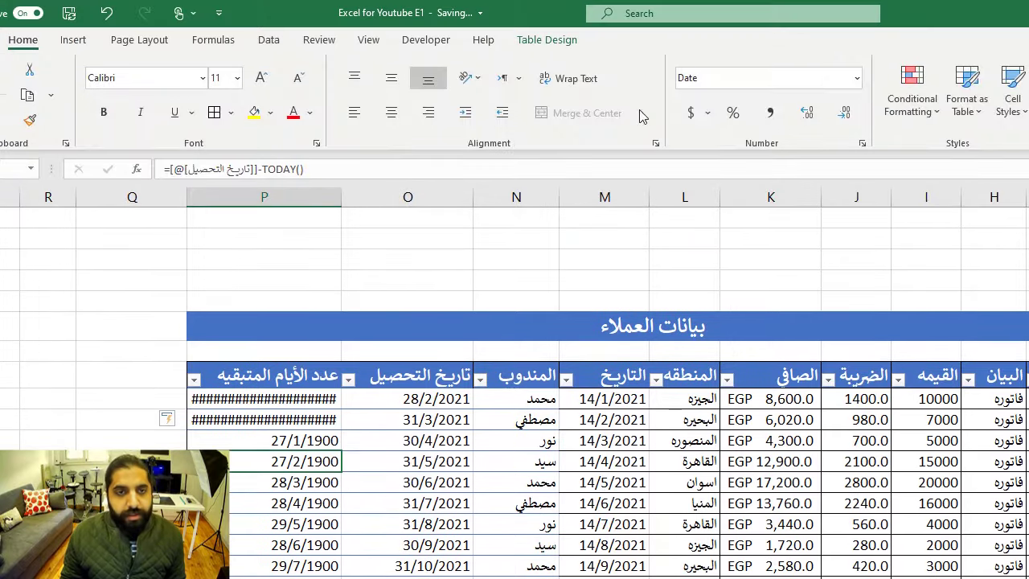
click(299, 424)
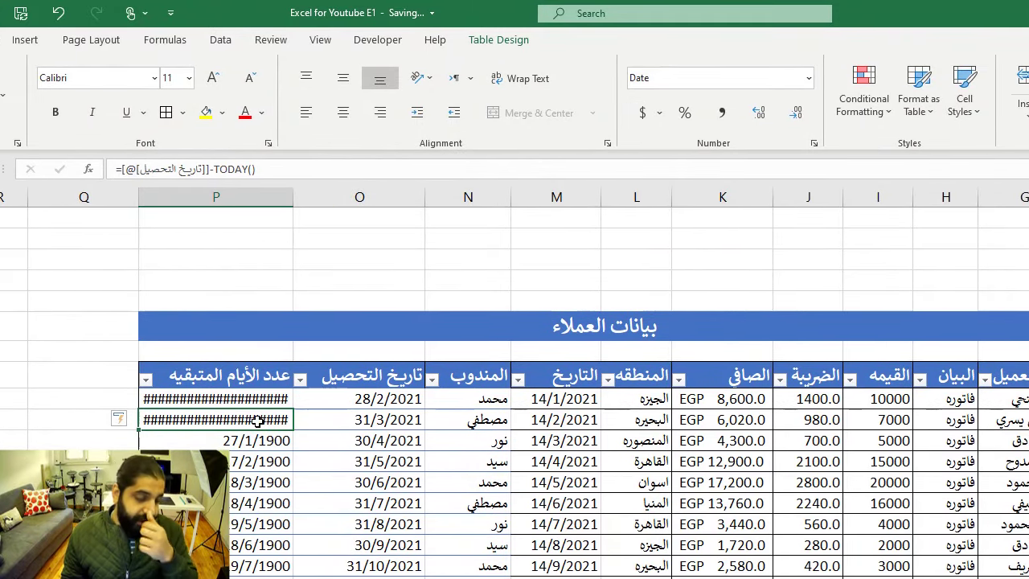
click(297, 369)
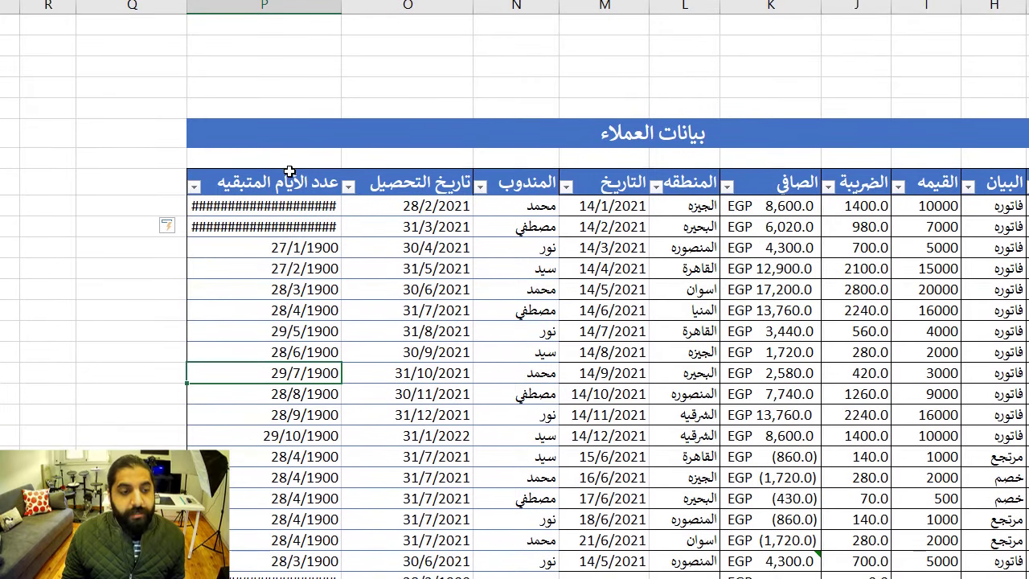
click(289, 172)
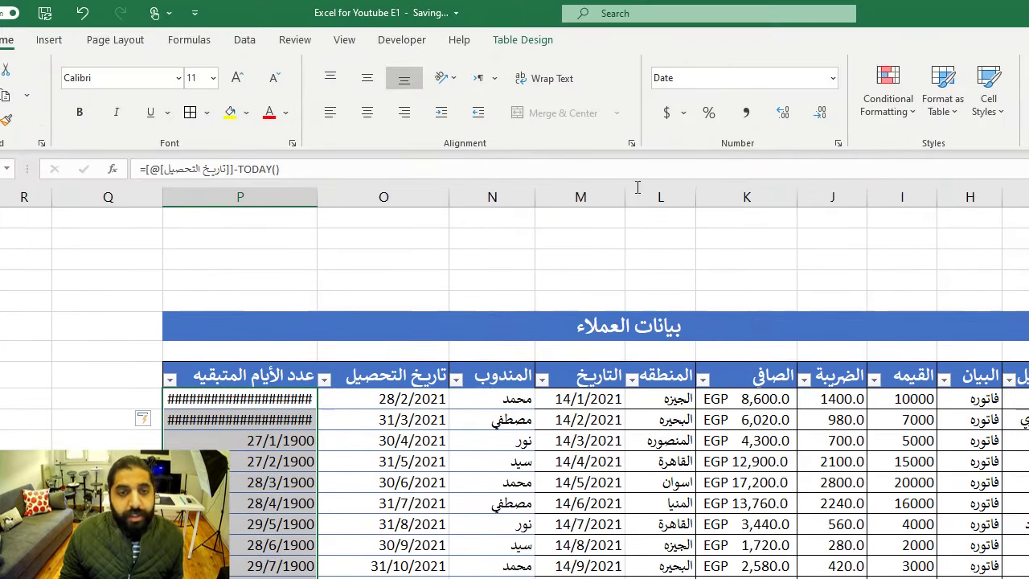
Step: Set the remaining-days column to General format and check values like -3, 27 and 58
click(856, 32)
click(735, 78)
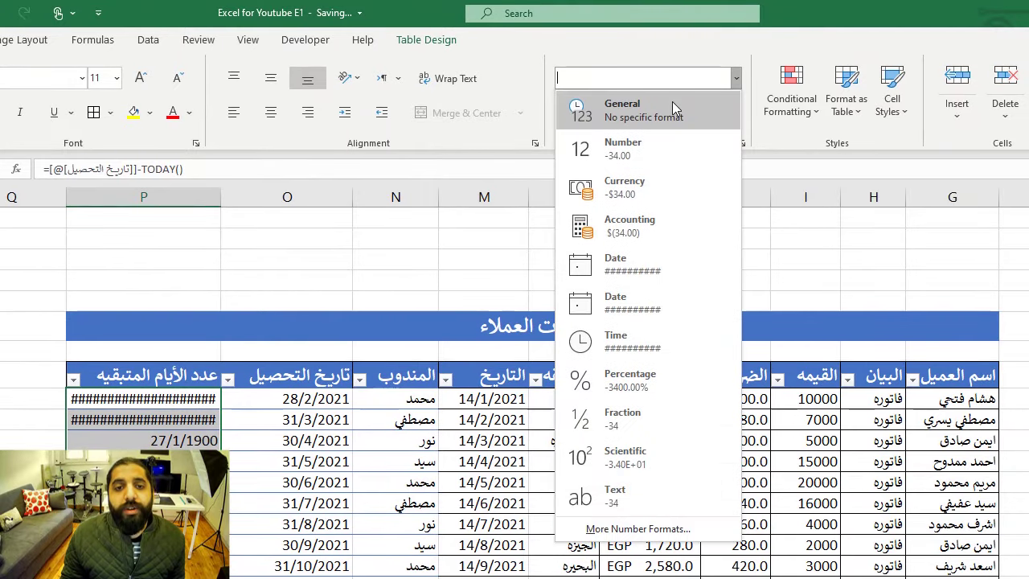
click(672, 103)
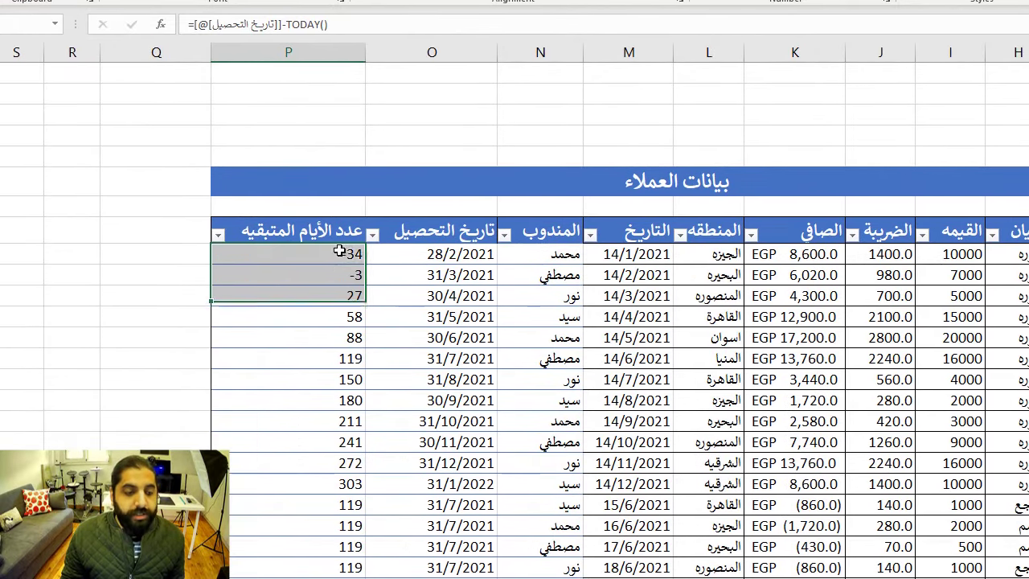
click(339, 251)
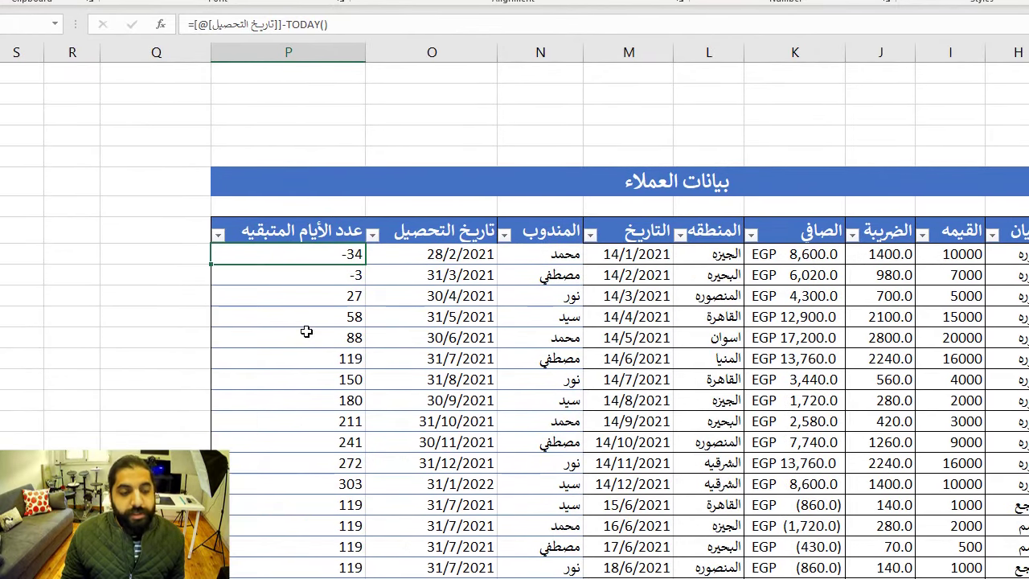
click(307, 332)
key(Up)
key(Up)
key(Up)
key(Down)
key(Down)
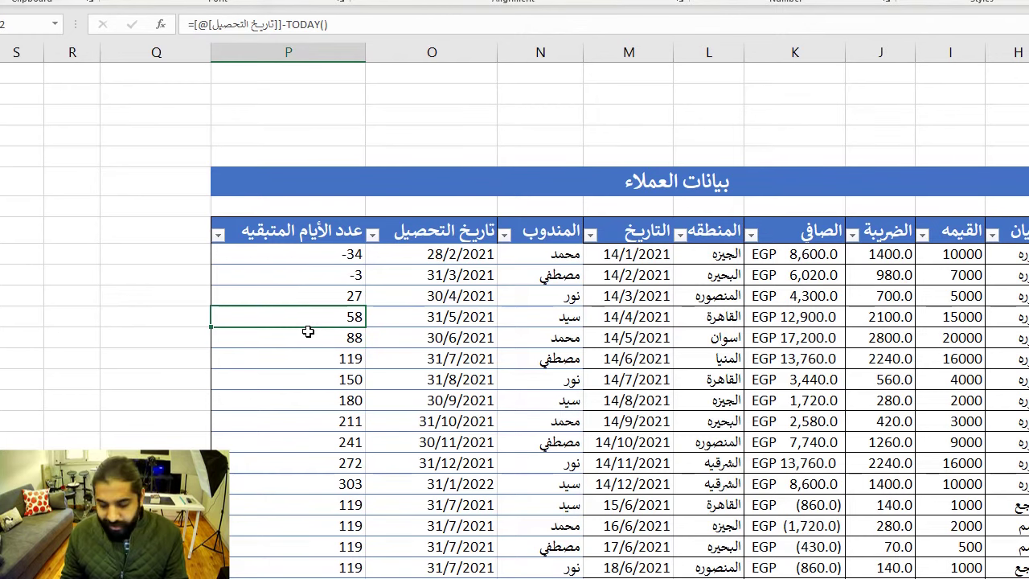
click(332, 291)
click(320, 257)
Step: Review the -34, -3, 27 and 180 day counts against column O, then select the column data
scroll(568, 312, right, 2)
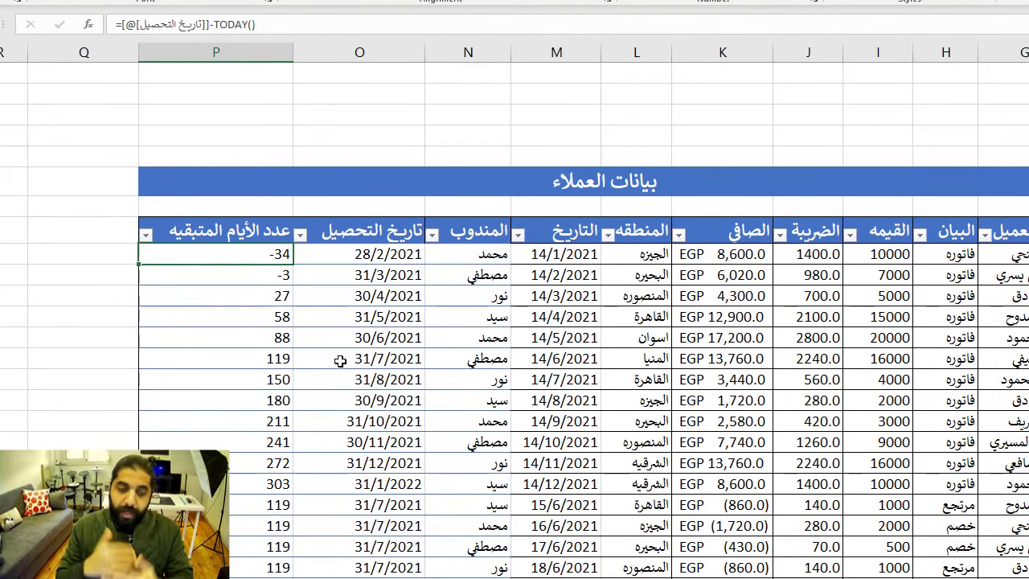
scroll(340, 361, left, 2)
drag(276, 317, 276, 296)
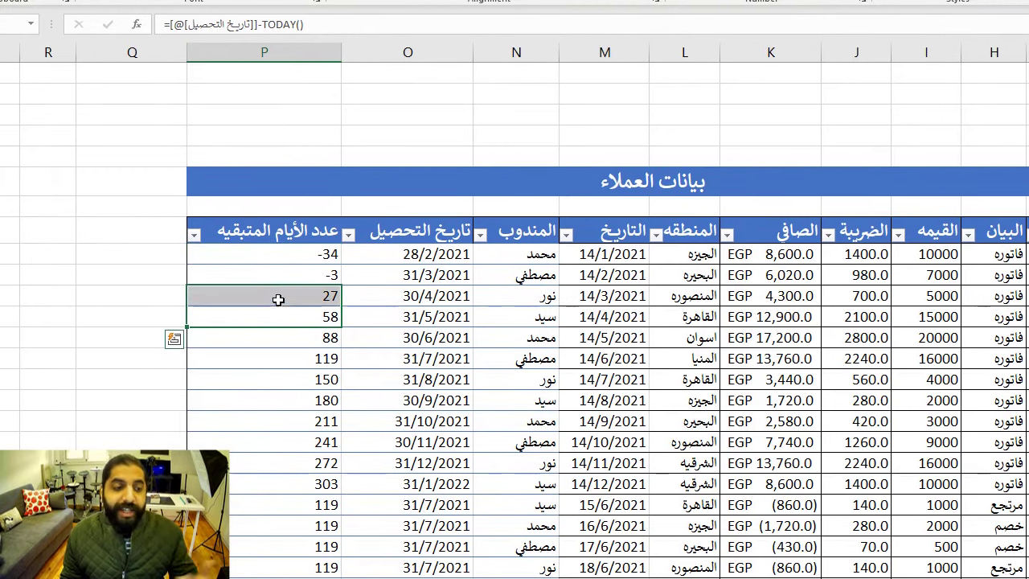
click(279, 273)
click(291, 256)
click(381, 267)
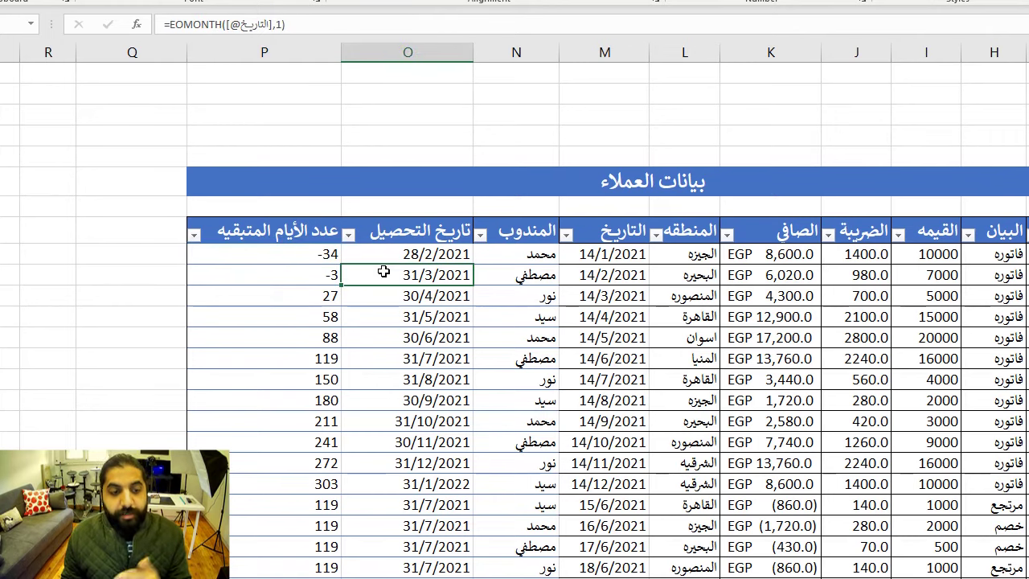
click(303, 263)
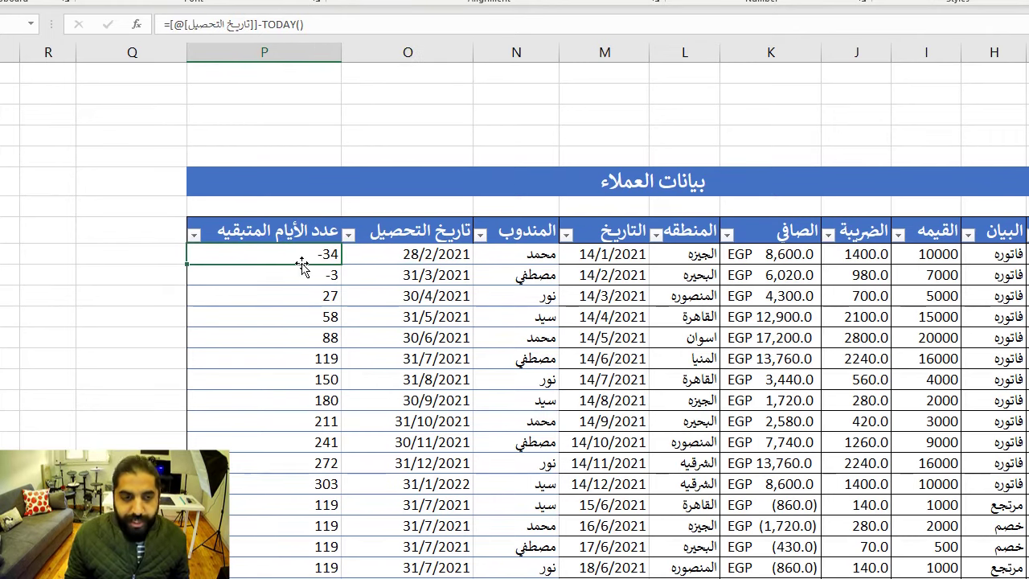
key(Down)
key(Down)
key(Down)
key(Down)
key(Down)
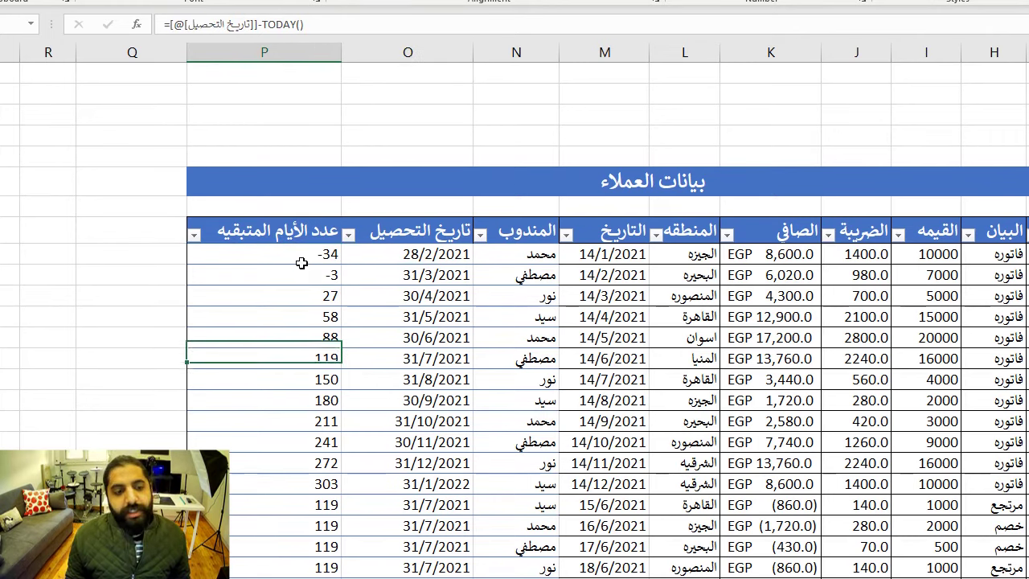
key(Down)
key(Down)
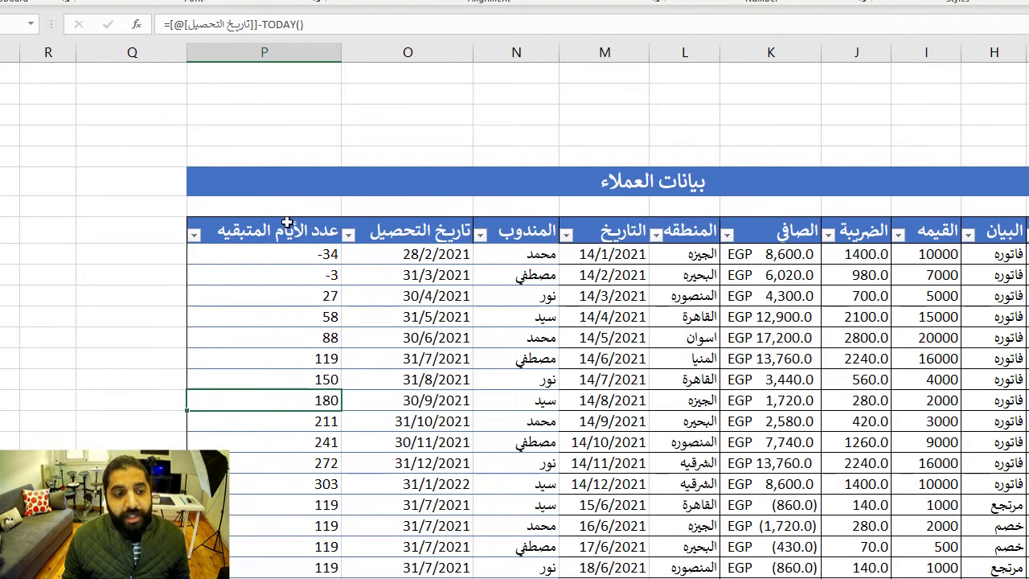
click(285, 221)
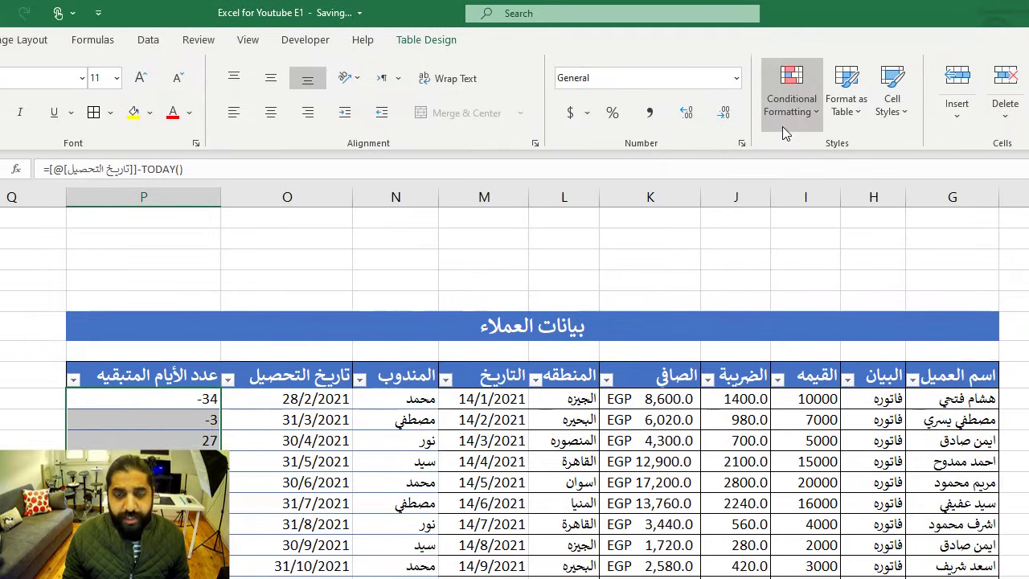
Step: Highlight remaining days greater than 0 with Green Fill with Dark Green Text
click(755, 123)
mouse_move(744, 157)
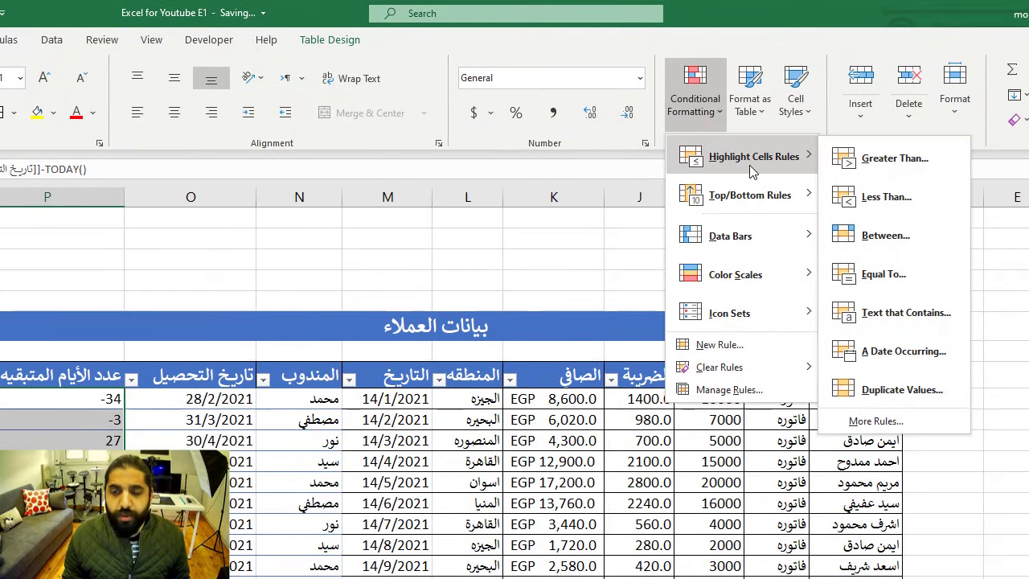
click(892, 159)
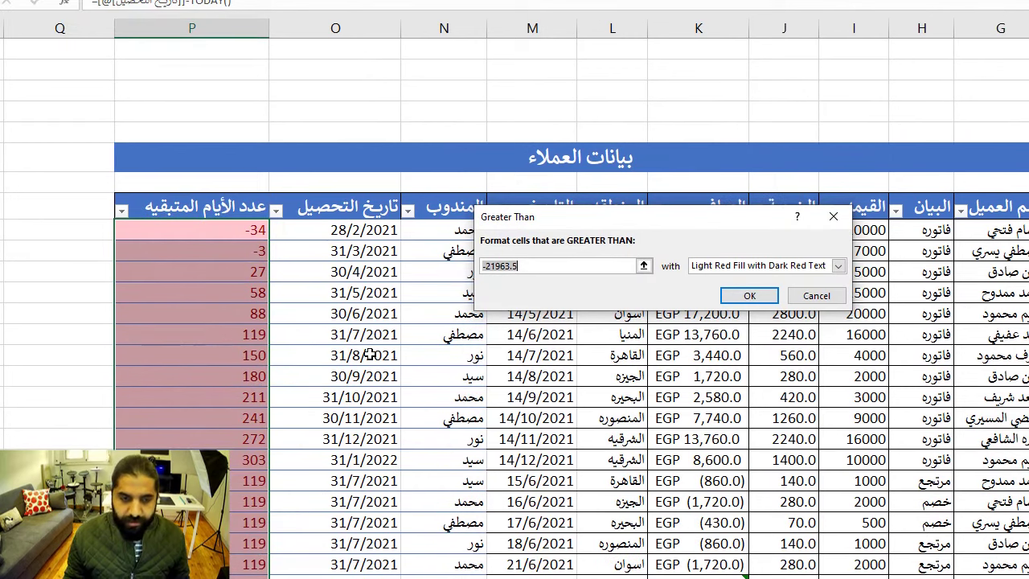
text(0)
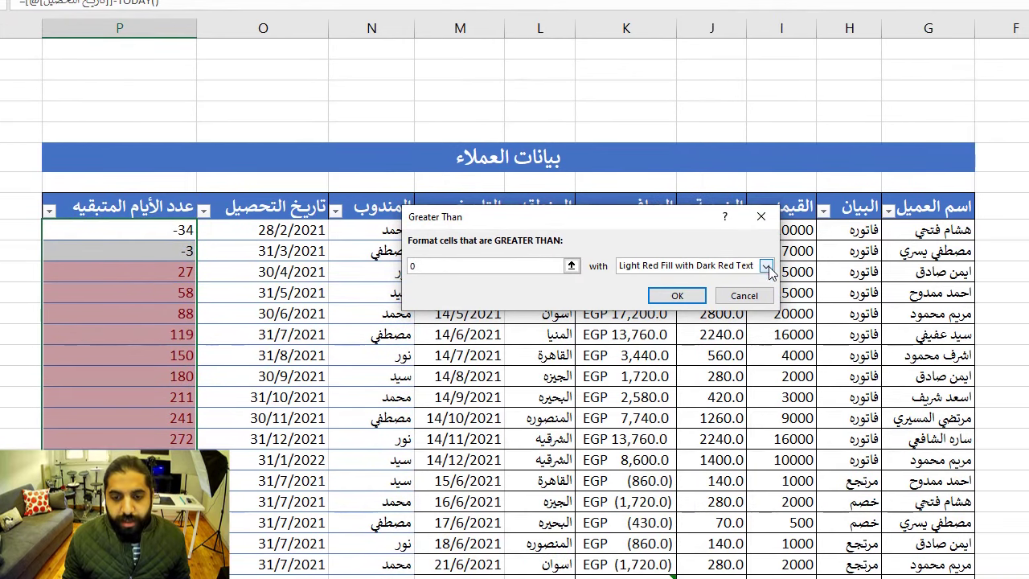
click(838, 266)
click(644, 302)
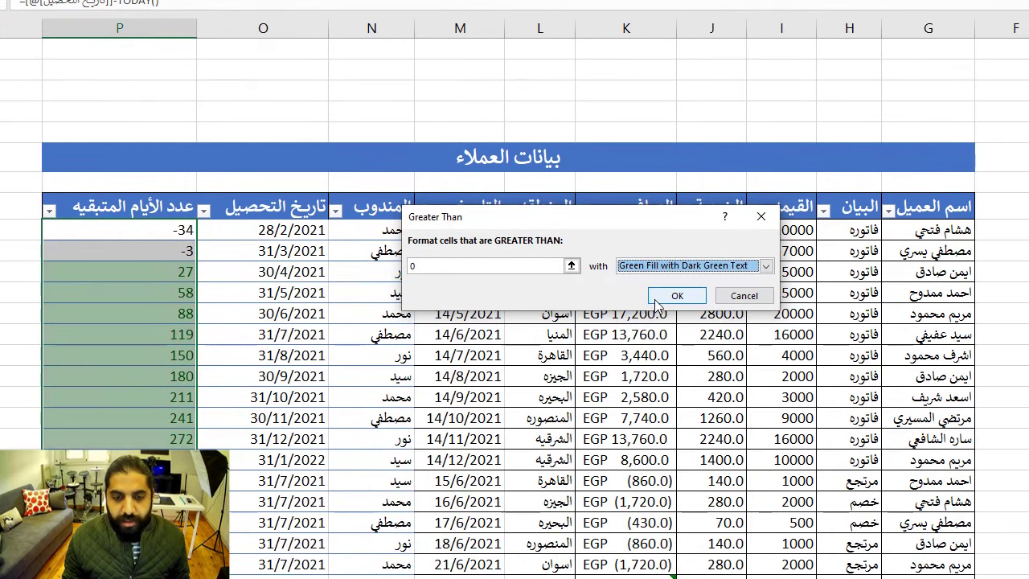
click(677, 295)
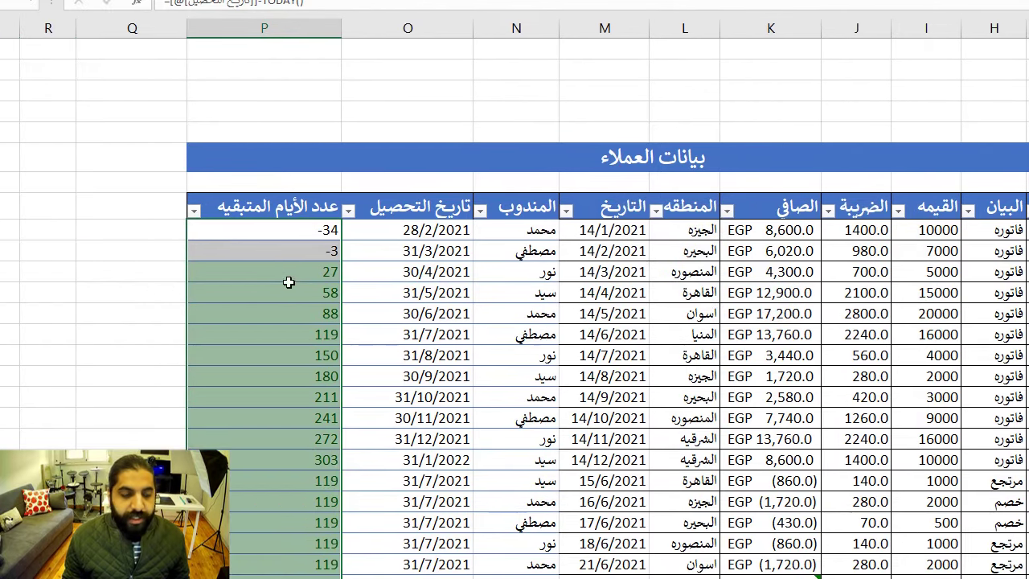
click(291, 288)
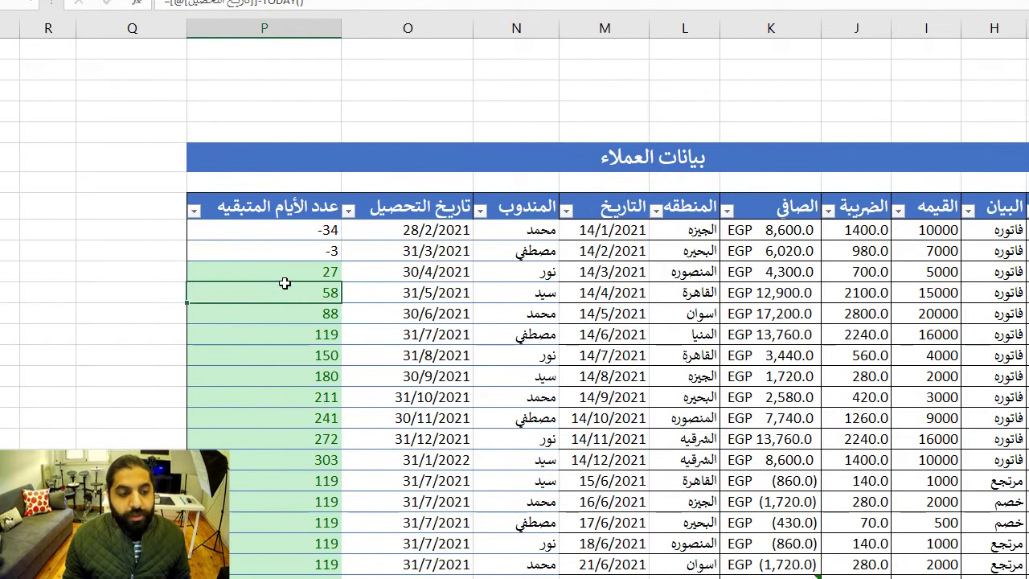
Step: Reselect the whole remaining-days data column from its top cell
click(293, 275)
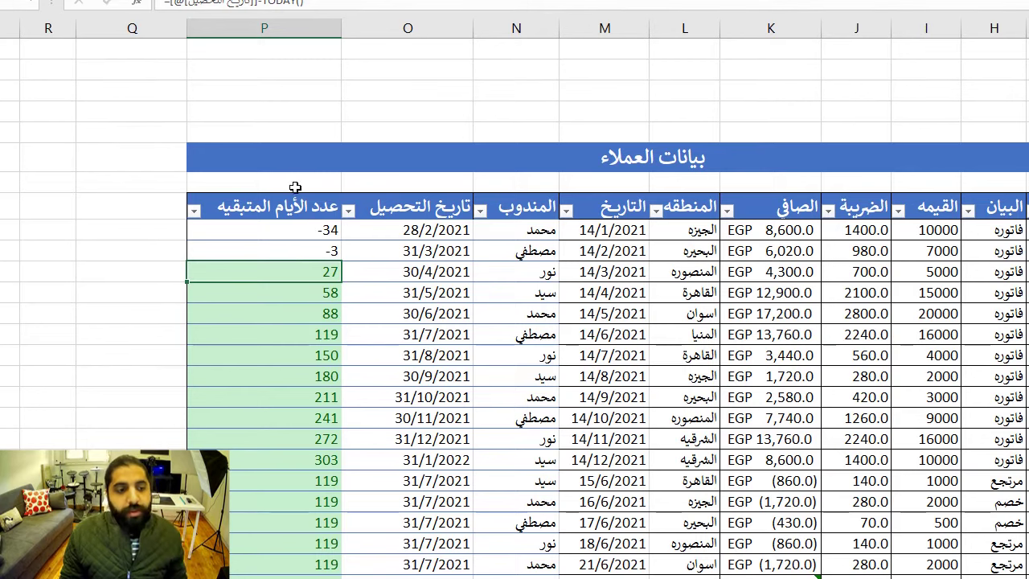
key(Up)
key(ctrl+shift+Down)
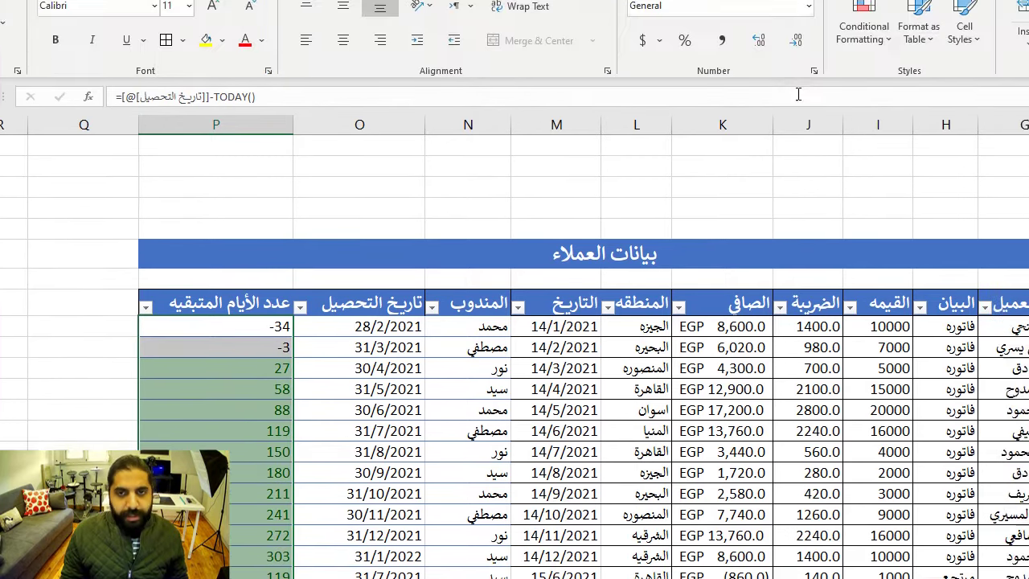
Step: Add a Less Than 0 rule giving -34 and -3 Light Red Fill with Dark Red Text
click(862, 31)
mouse_move(585, 156)
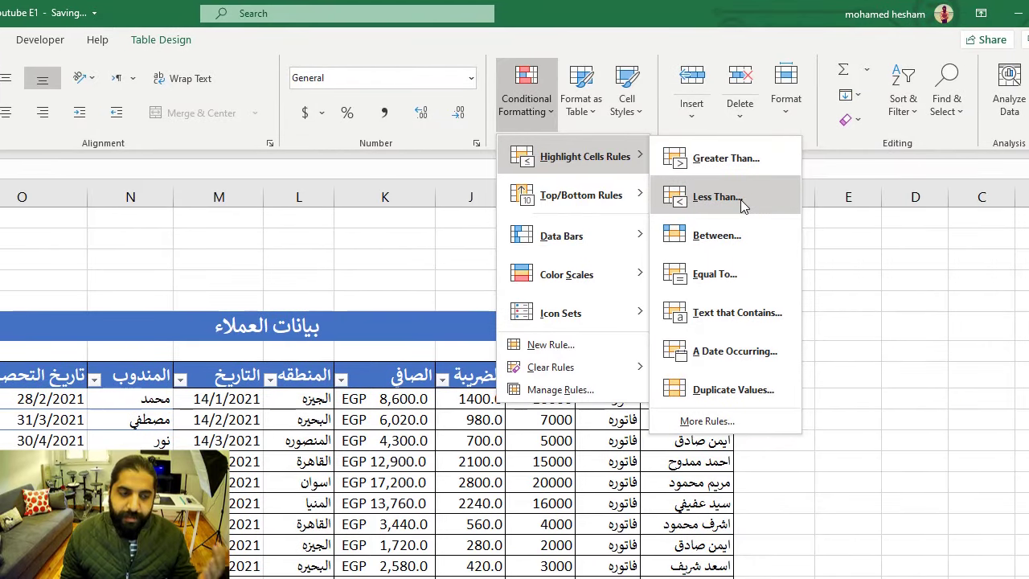
click(716, 197)
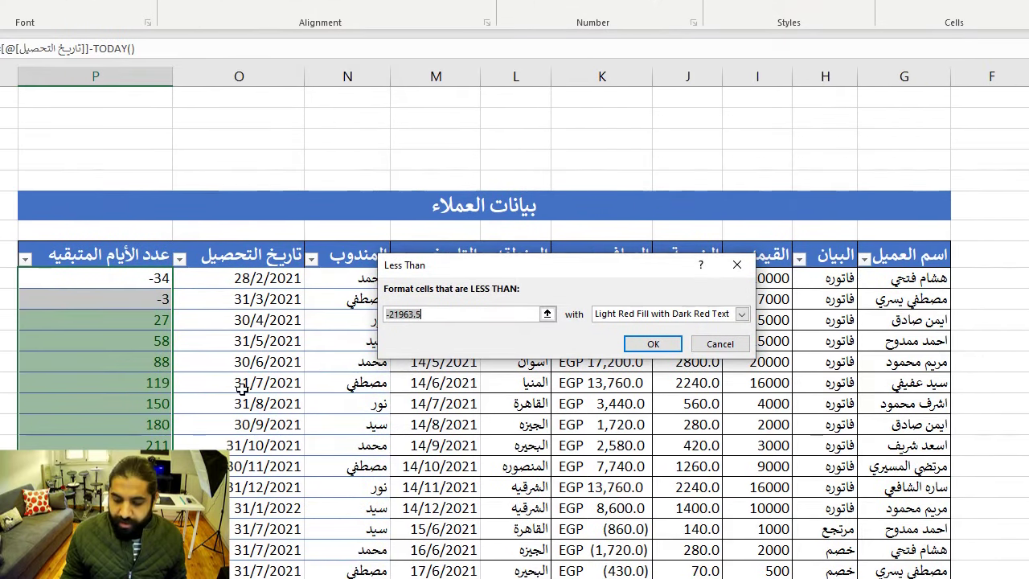
text(0)
click(653, 345)
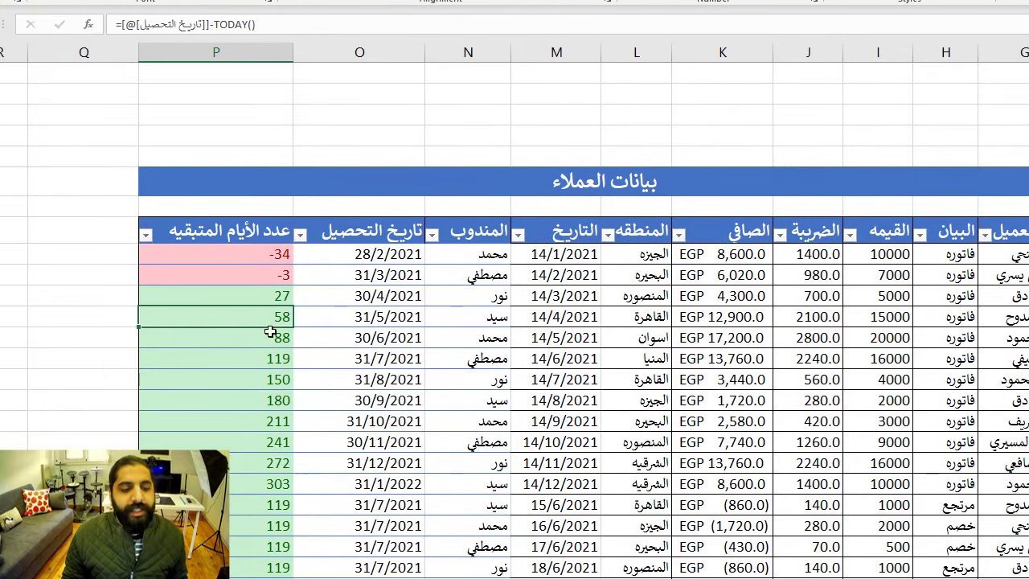
click(152, 278)
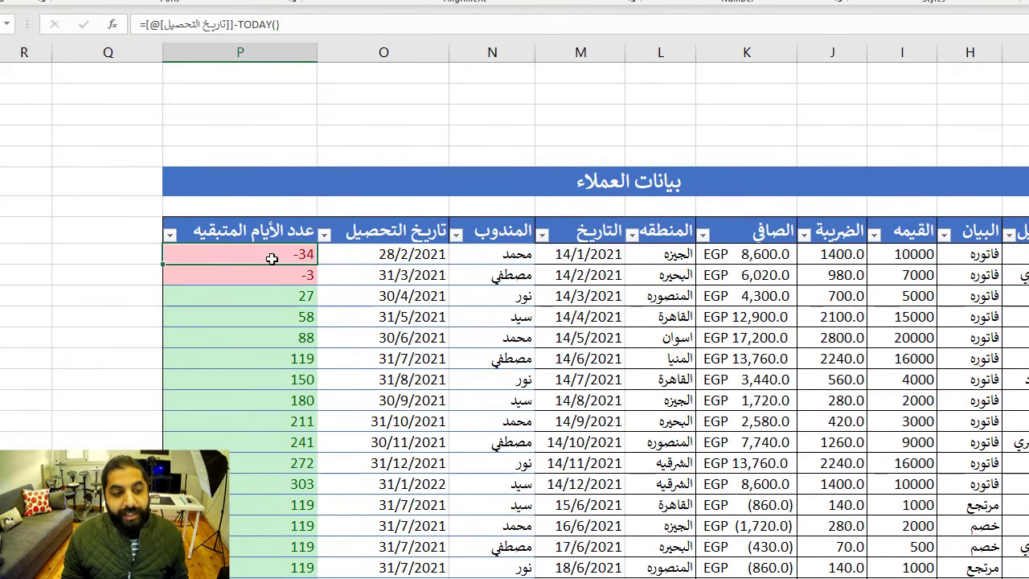
click(276, 296)
click(272, 317)
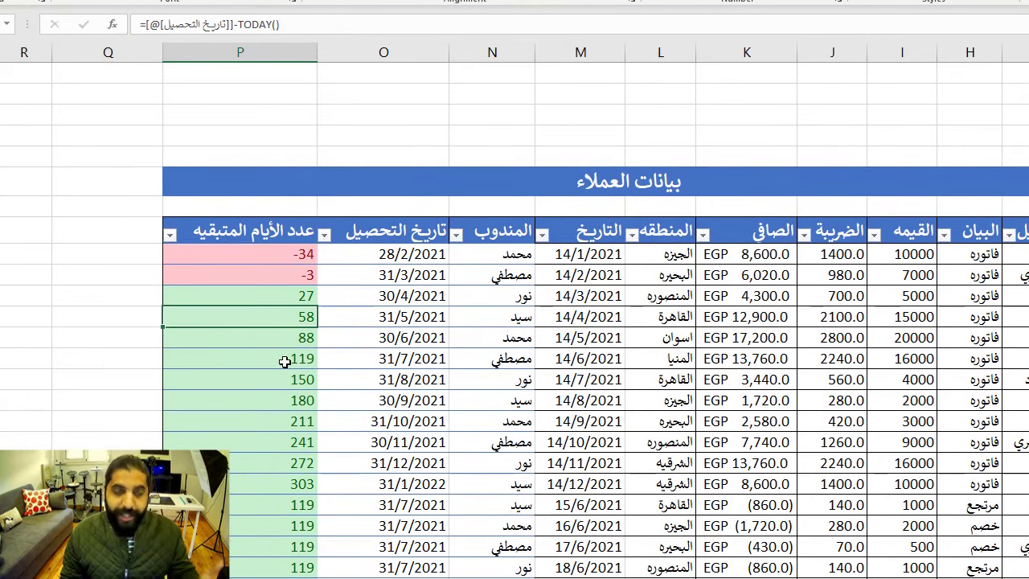